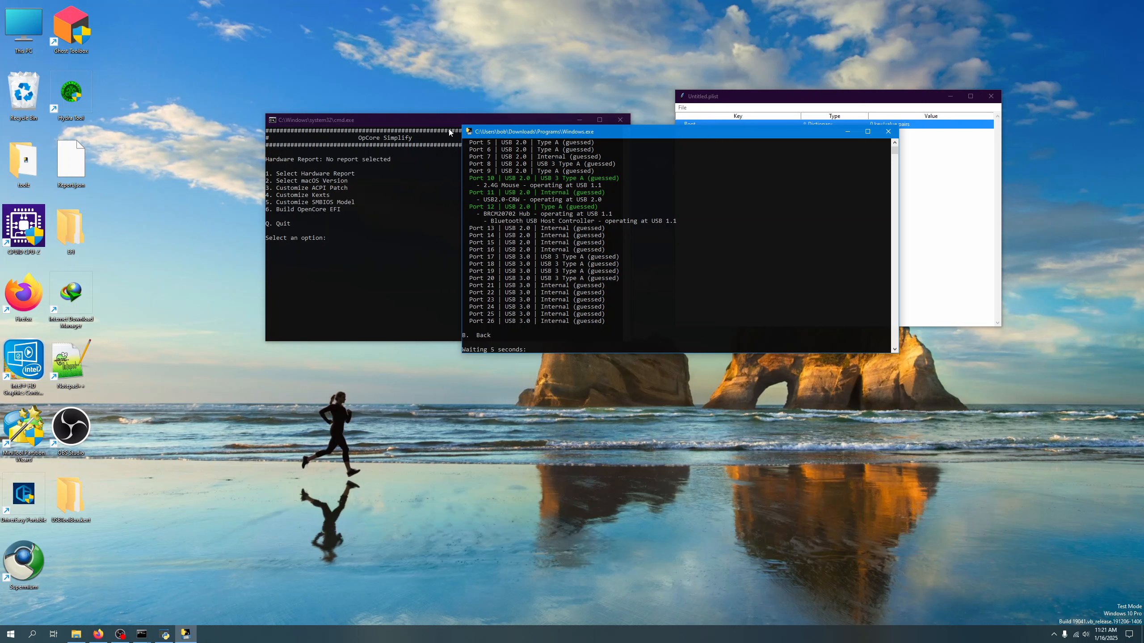
# Close the OpCore Simplify window and arrange the USB port discovery console beside the untitled plist window
pyautogui.moveTo(449, 132); pyautogui.dragTo(358, 141)
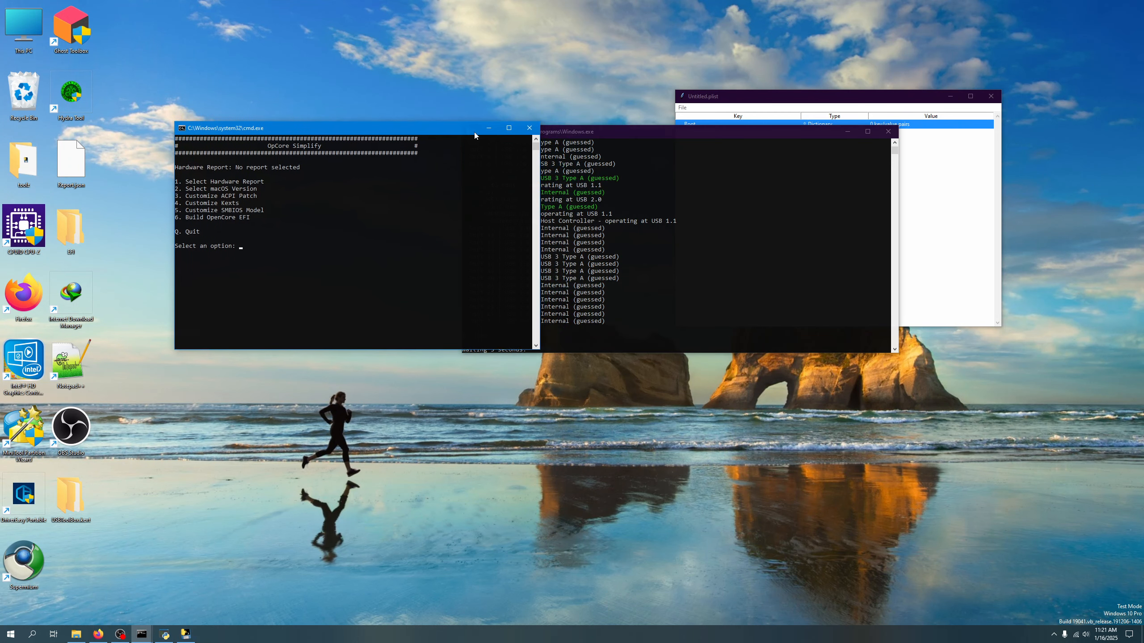
pyautogui.click(528, 129)
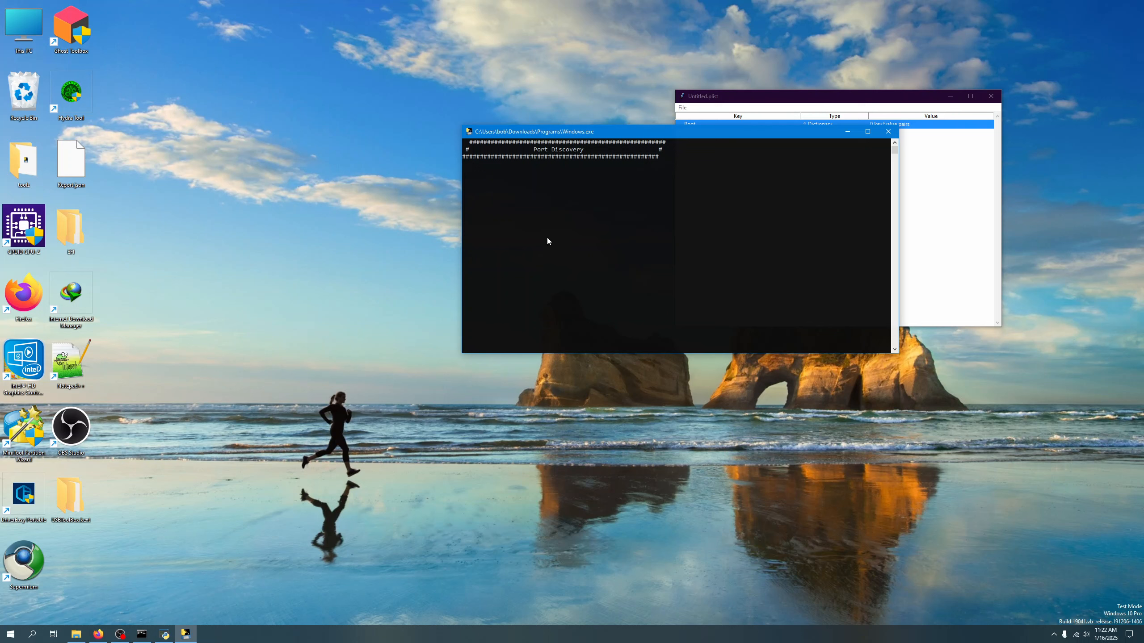
pyautogui.moveTo(672, 132); pyautogui.dragTo(440, 126)
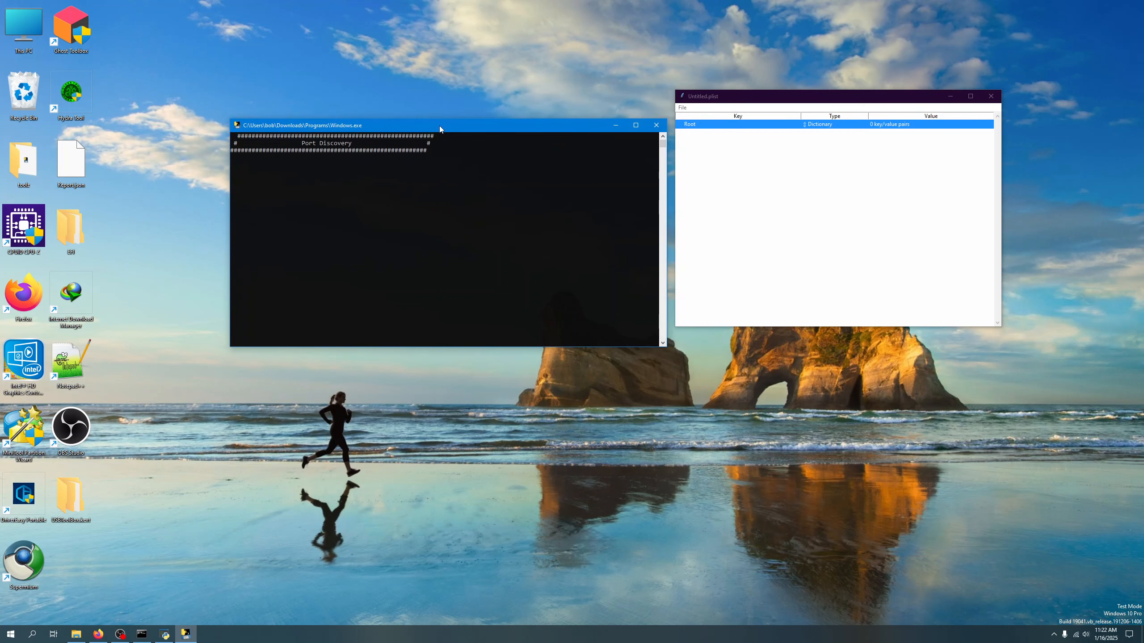
pyautogui.moveTo(749, 98); pyautogui.dragTo(776, 103)
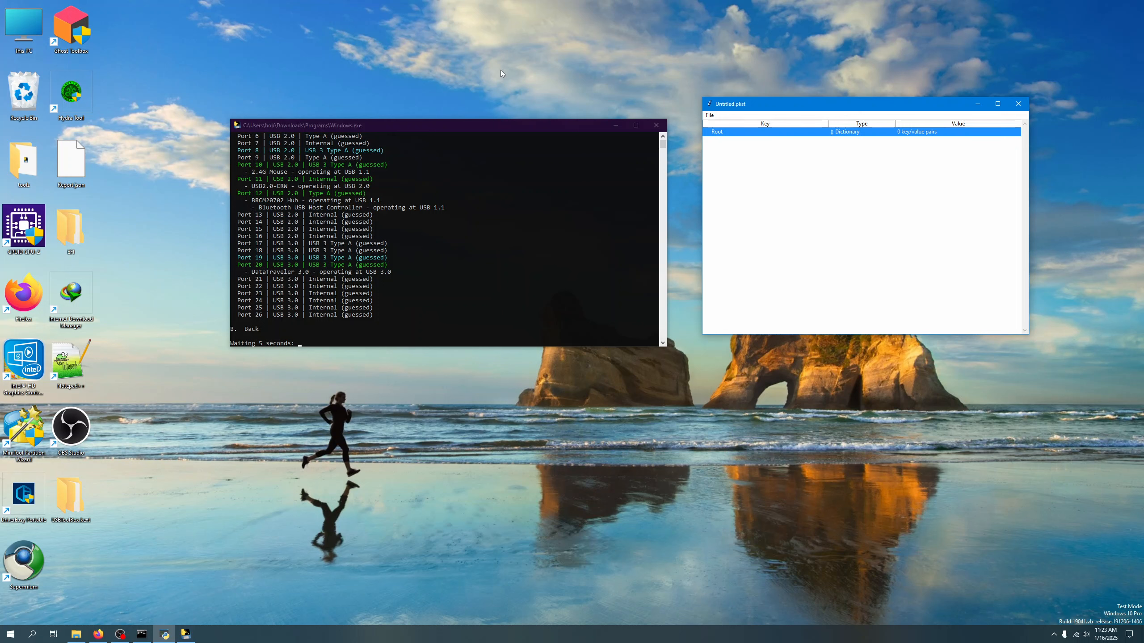
pyautogui.moveTo(503, 127); pyautogui.dragTo(480, 90)
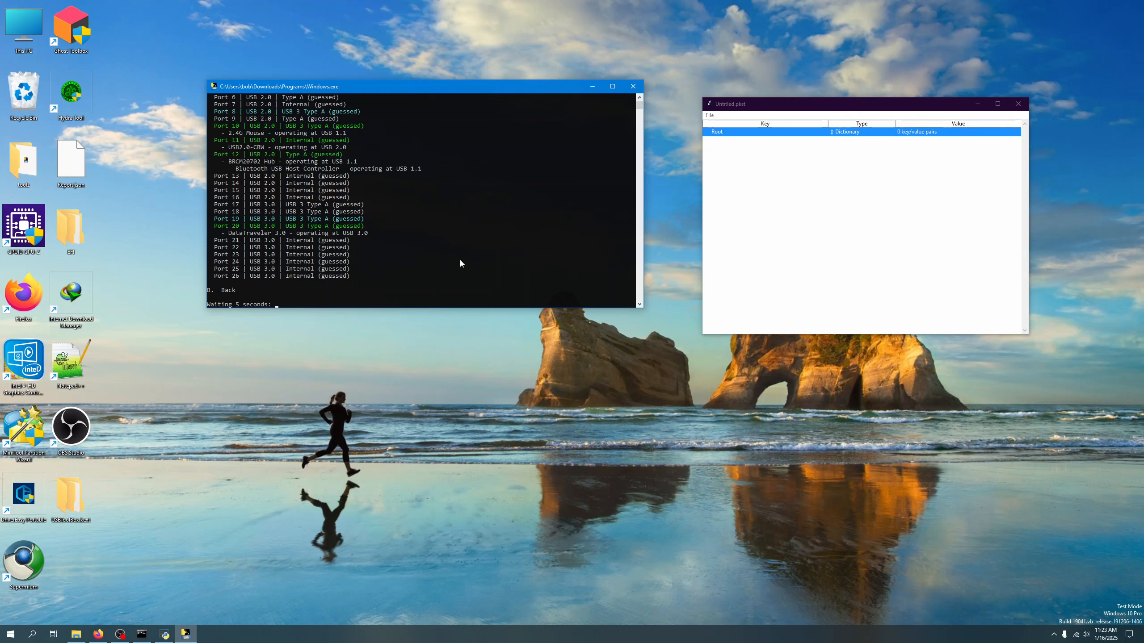
# Try to leave the USB port discovery list with the Back option and reposition its console window
pyautogui.write('bb')
pyautogui.press('Return')
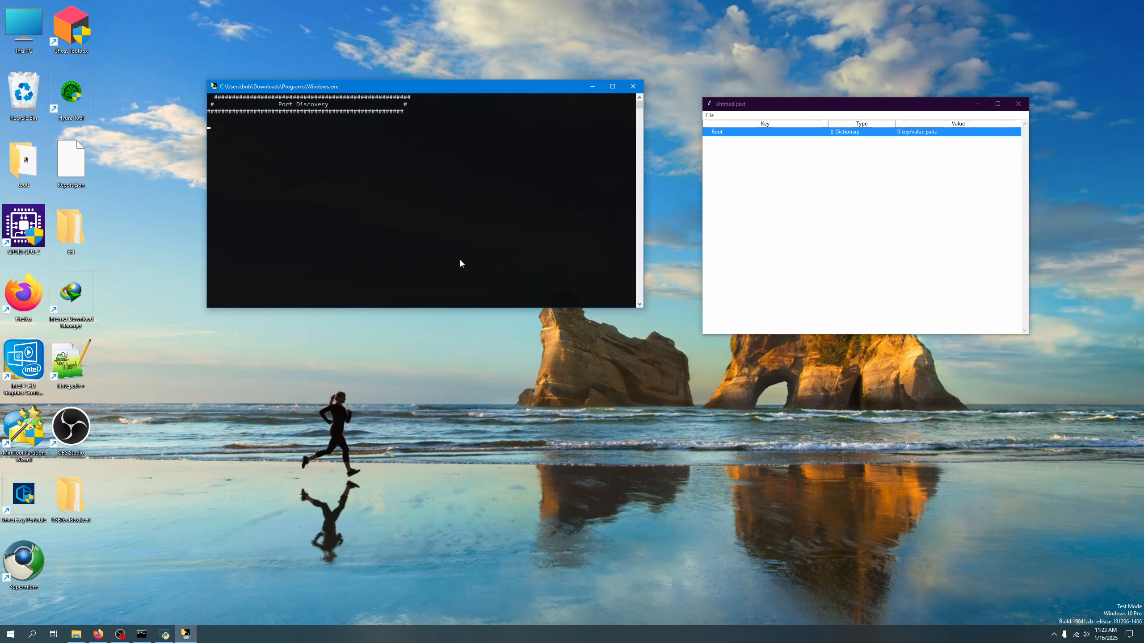
pyautogui.click(431, 96)
pyautogui.moveTo(437, 88); pyautogui.dragTo(423, 89)
pyautogui.click(662, 546)
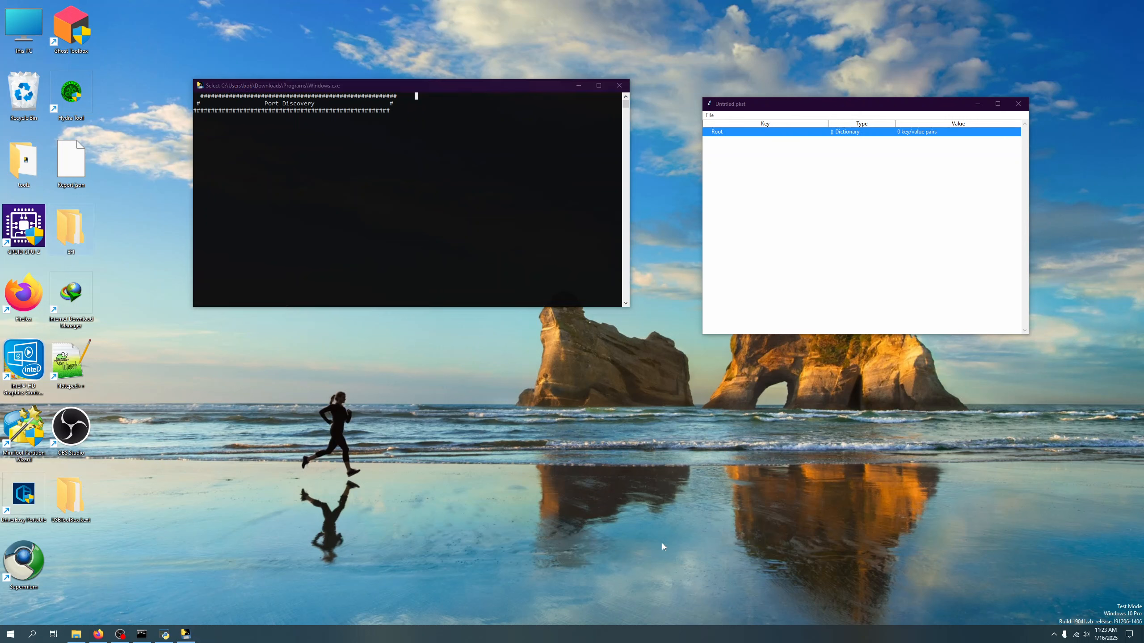
pyautogui.moveTo(510, 91); pyautogui.dragTo(526, 115)
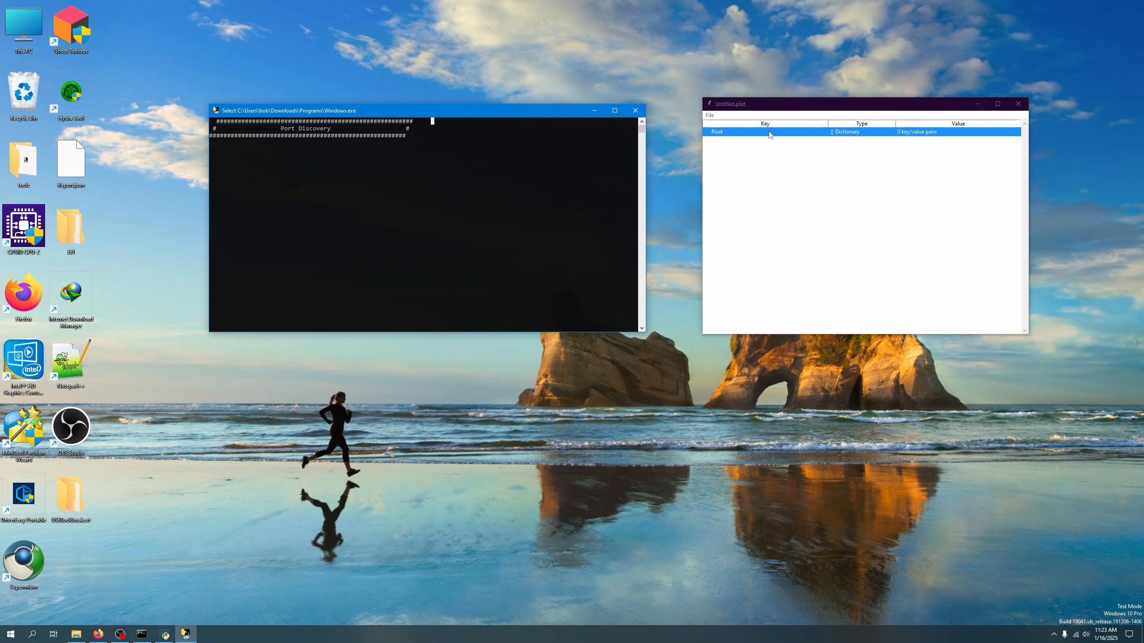
# Open config.plist from the EFI\OC folder on the Desktop in the plist editor
pyautogui.click(709, 115)
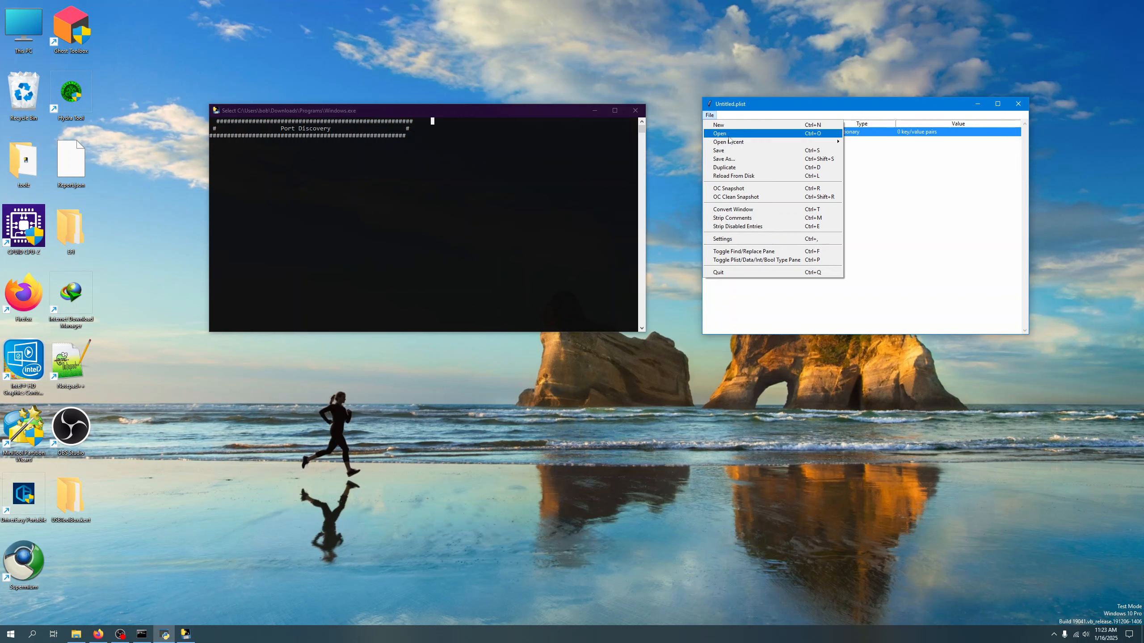
pyautogui.click(726, 133)
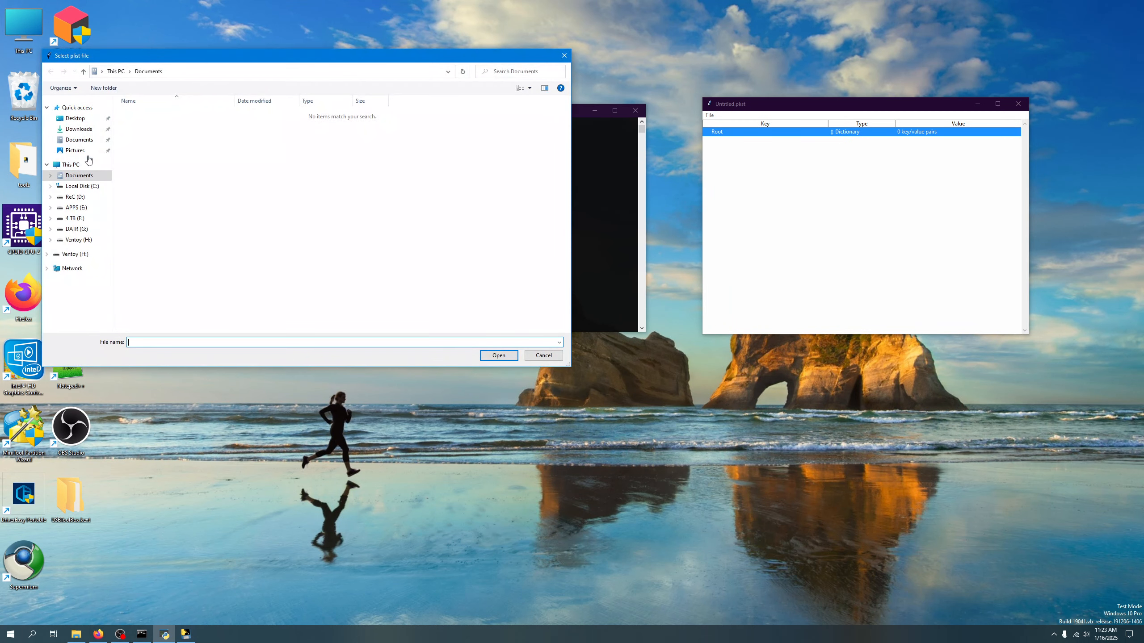
pyautogui.click(80, 129)
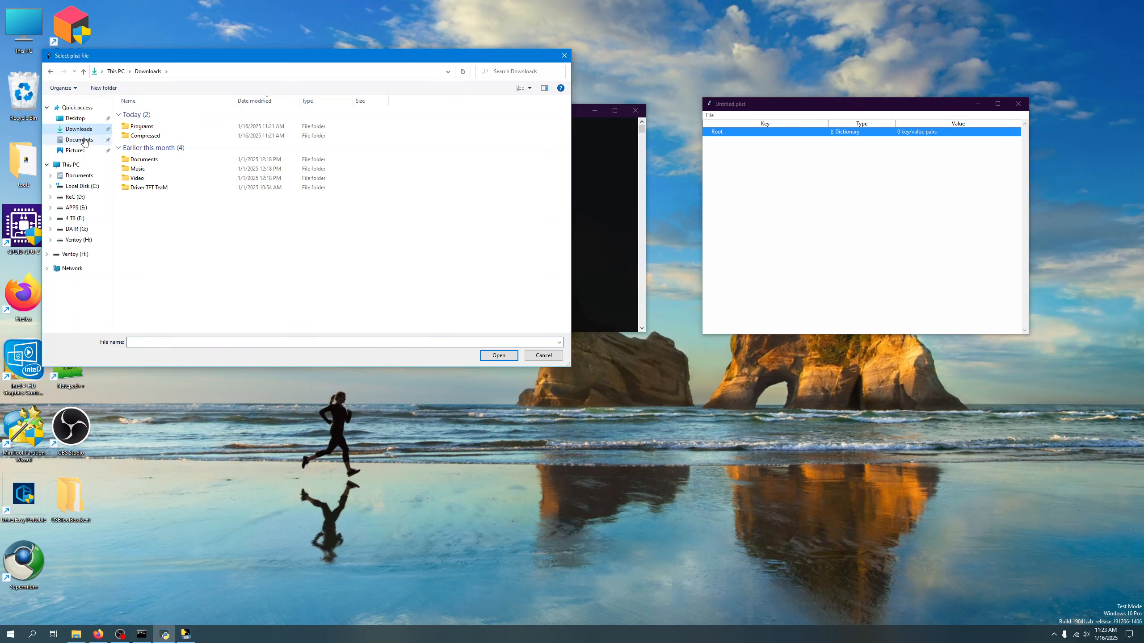
pyautogui.click(75, 118)
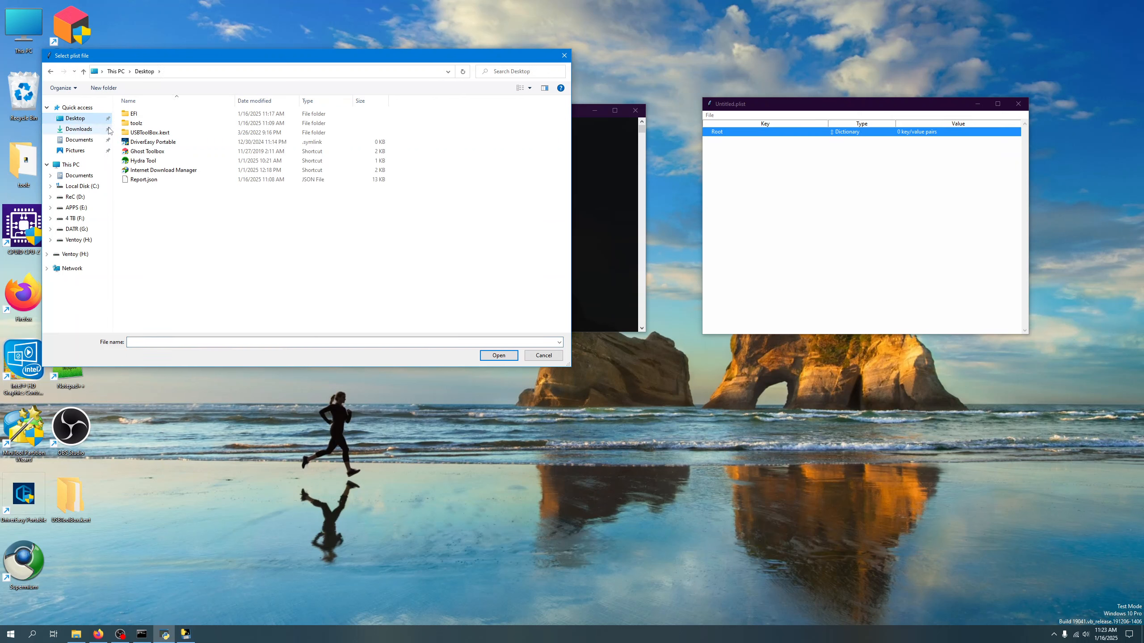
pyautogui.doubleClick(198, 116)
pyautogui.click(150, 125)
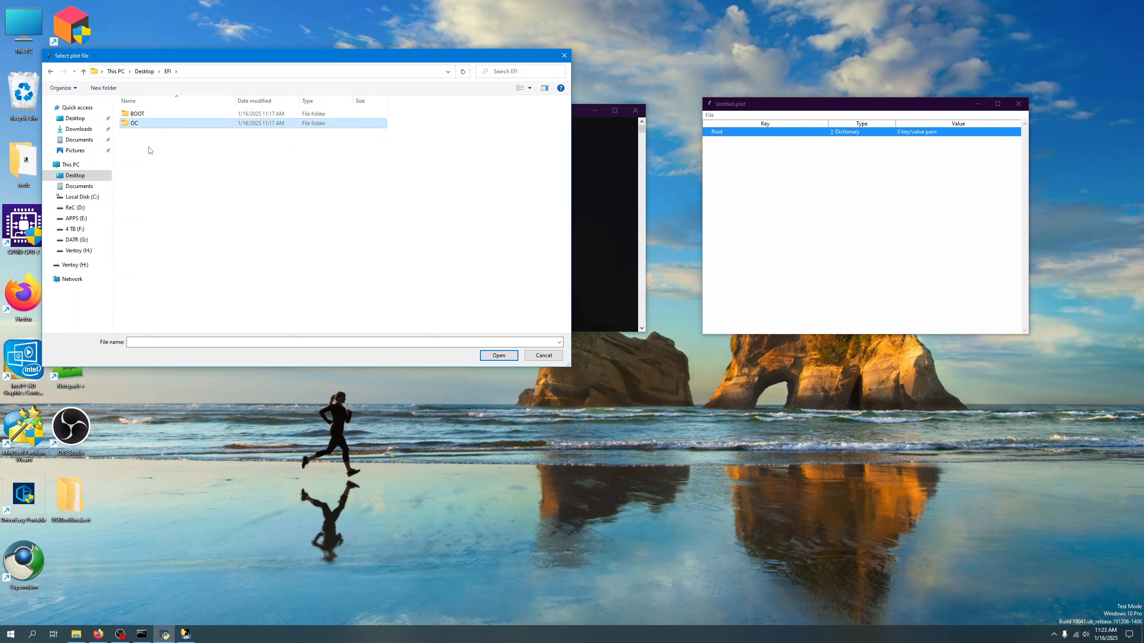
pyautogui.doubleClick(151, 127)
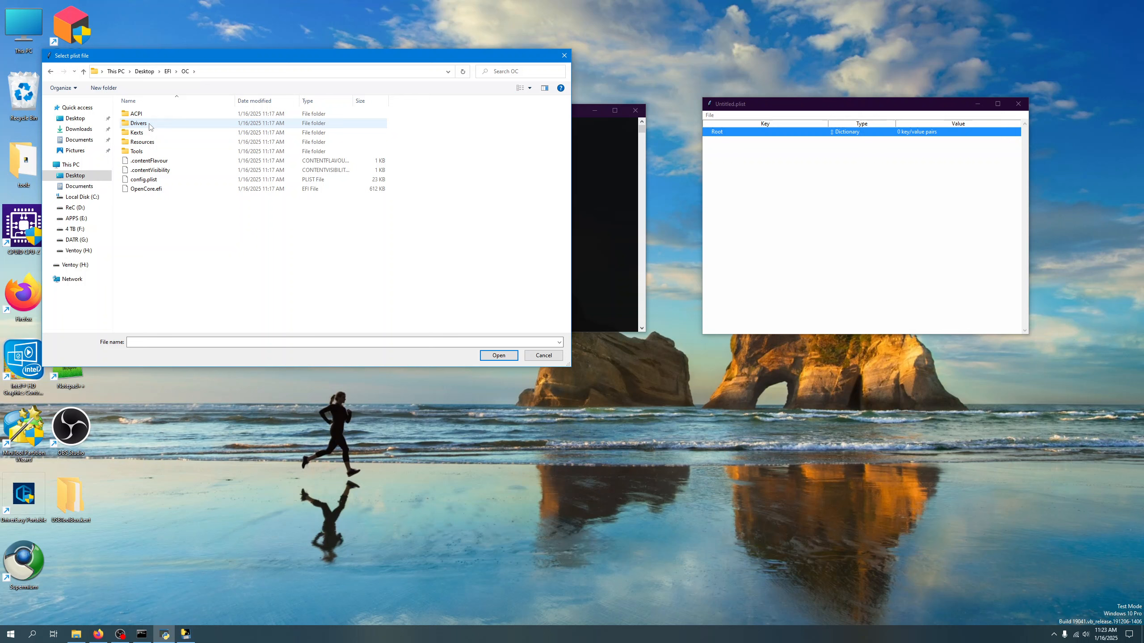
pyautogui.click(153, 180)
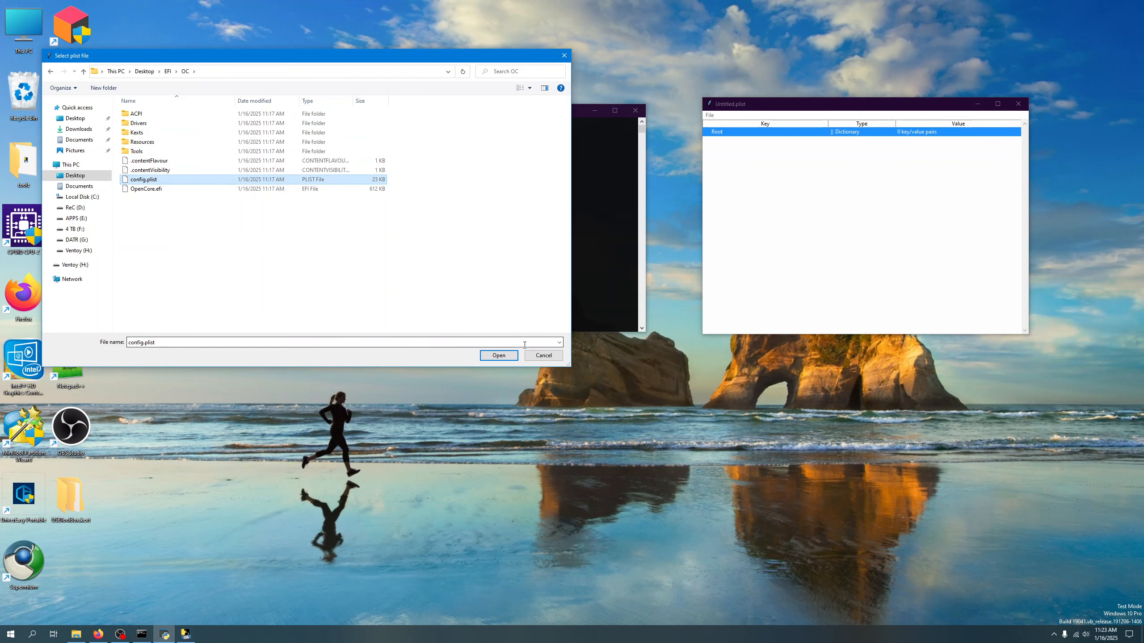
pyautogui.click(503, 356)
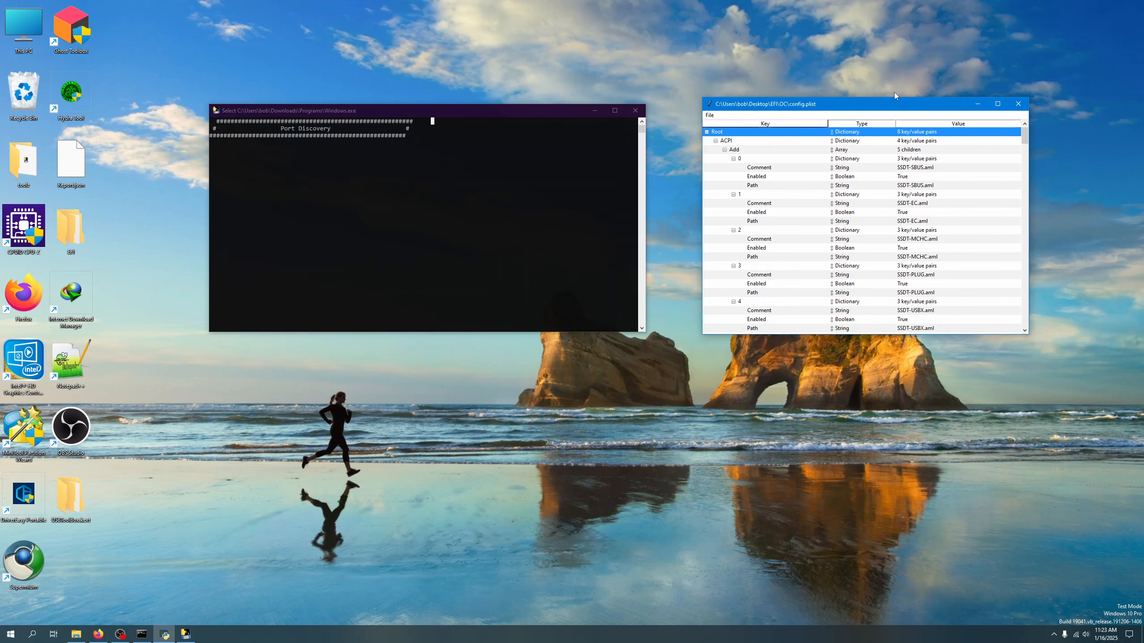
# Stretch the config.plist window to the full screen height and widen it towards the port discovery console
pyautogui.click(876, 86)
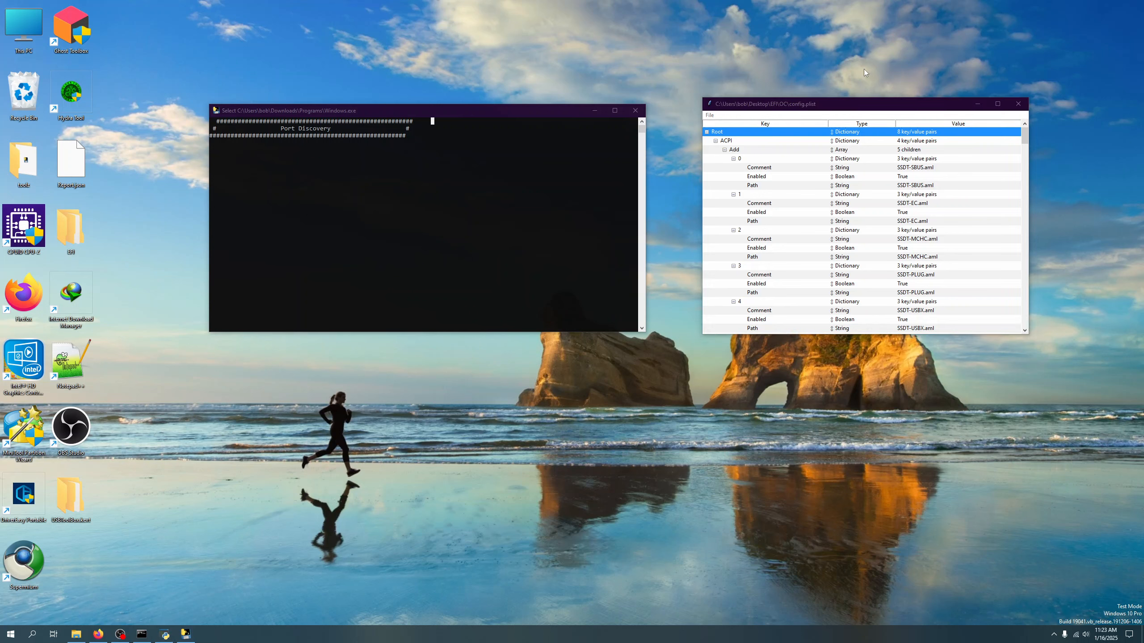
pyautogui.moveTo(855, 97); pyautogui.dragTo(856, 1)
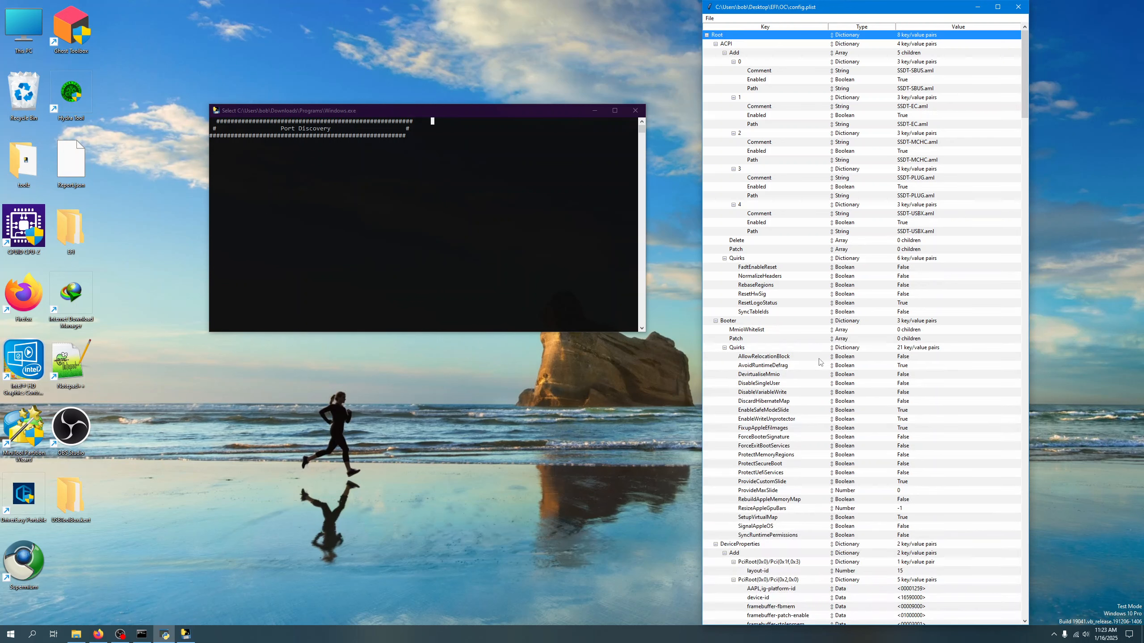
pyautogui.moveTo(703, 292); pyautogui.dragTo(568, 272)
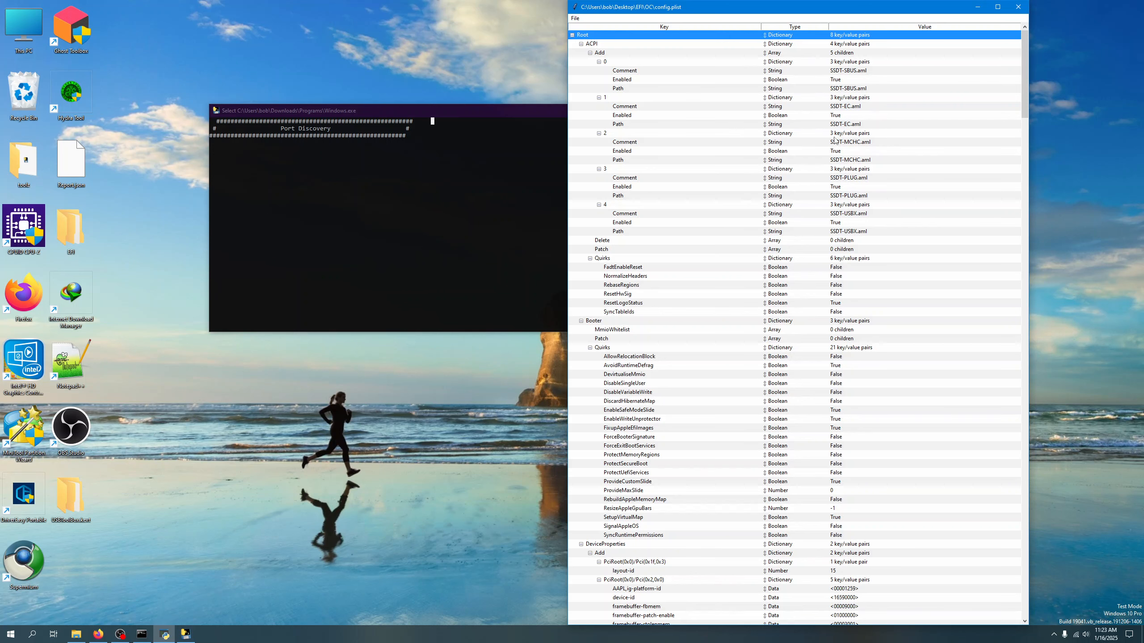
# Examine the ACPI, Booter and DeviceProperties sections of config.plist, including the quirks and framebuffer entries
pyautogui.scroll(-1, 827, 206)
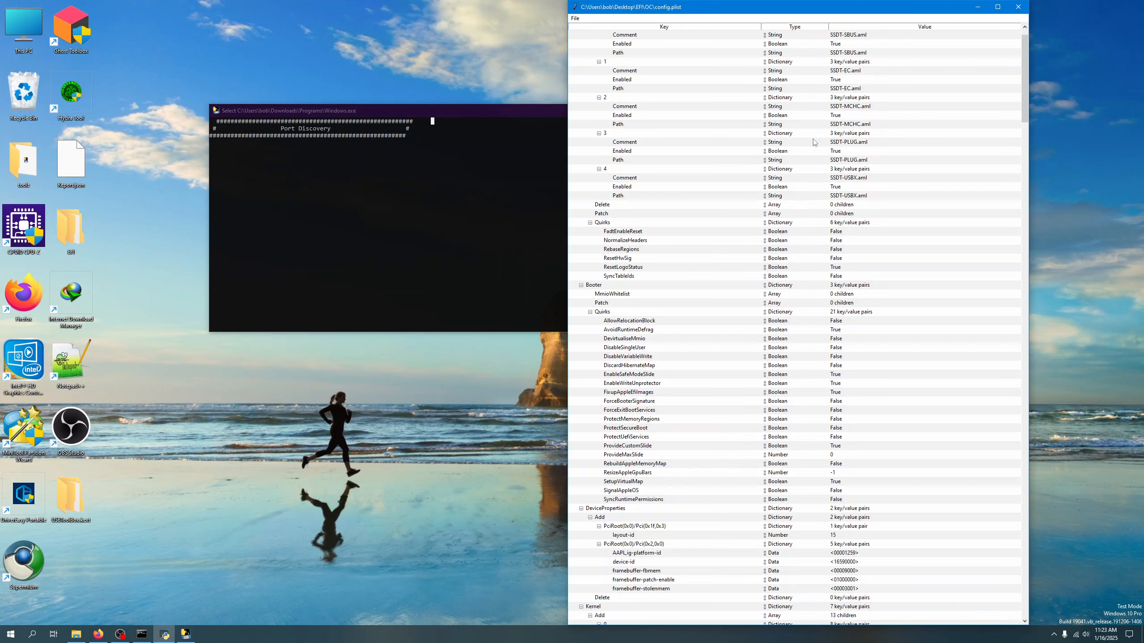
pyautogui.scroll(-4, 837, 152)
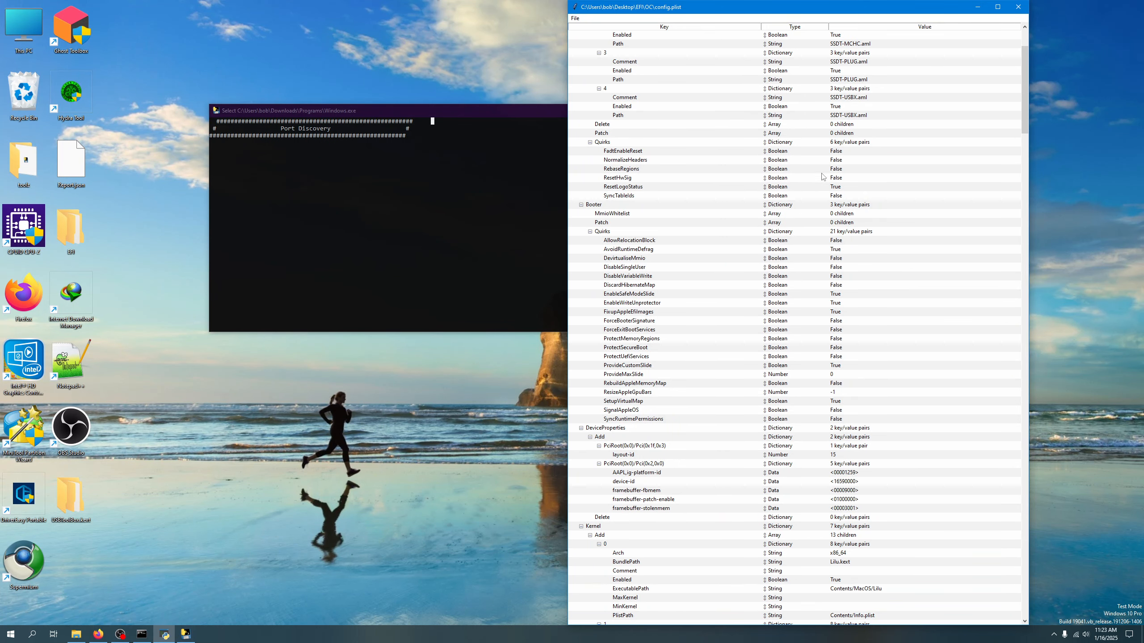
pyautogui.scroll(-2, 832, 200)
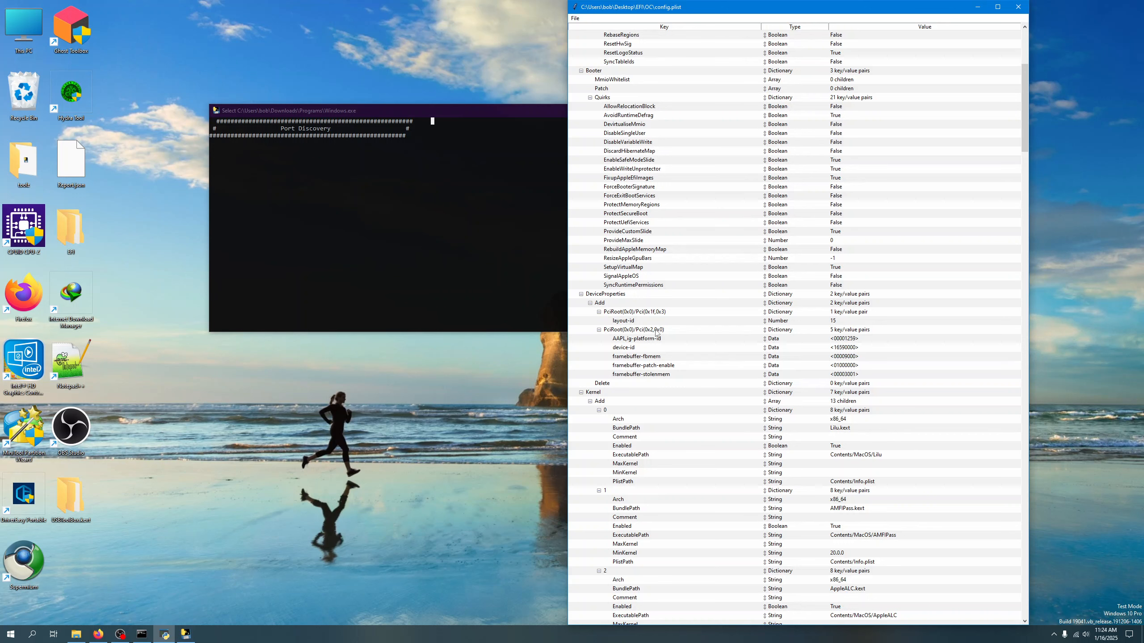
pyautogui.scroll(-1, 653, 355)
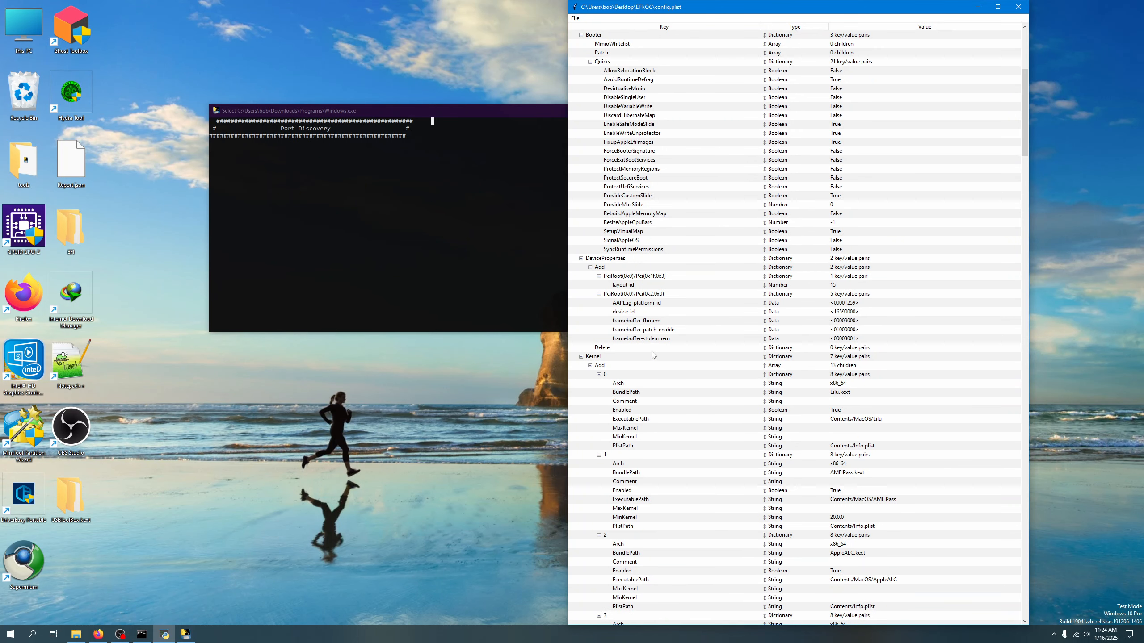
pyautogui.scroll(-1, 653, 354)
pyautogui.scroll(-3, 653, 356)
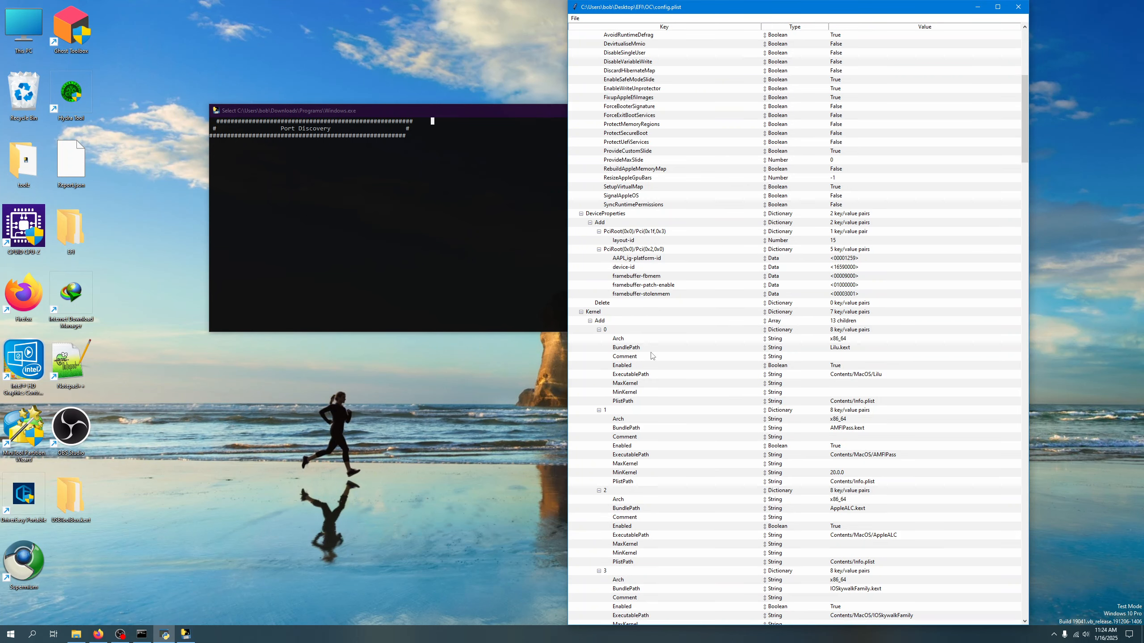
# Review the kext entries under Kernel > Add in config.plist, from Lilu.kext to WhateverGreen.kext
pyautogui.scroll(-6, 842, 386)
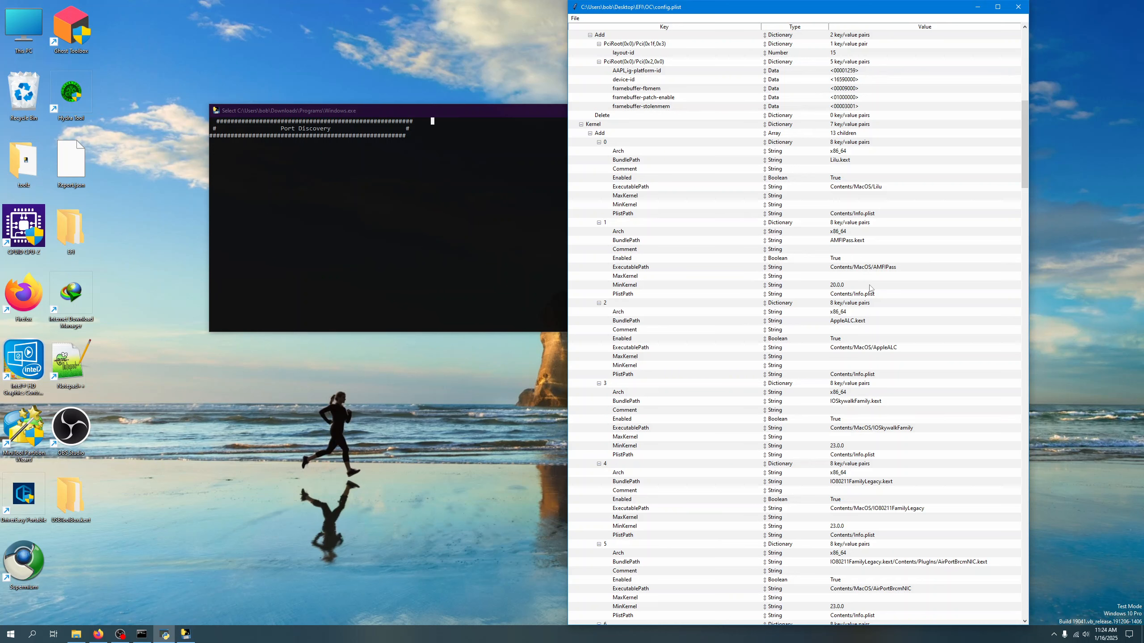
pyautogui.scroll(-1, 823, 275)
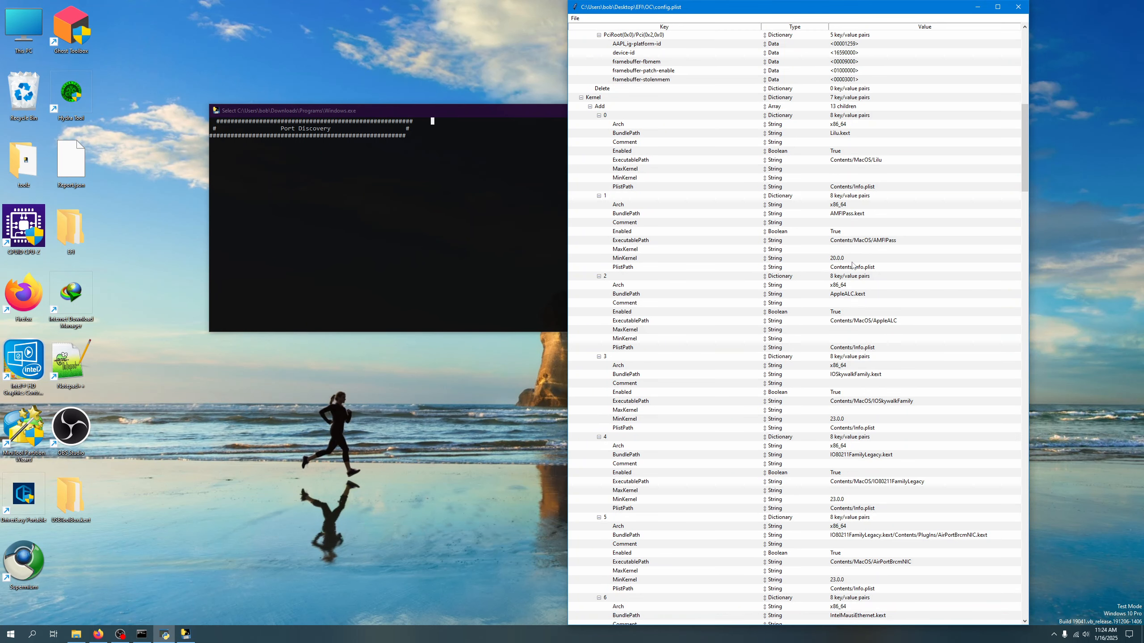
pyautogui.scroll(-3, 850, 265)
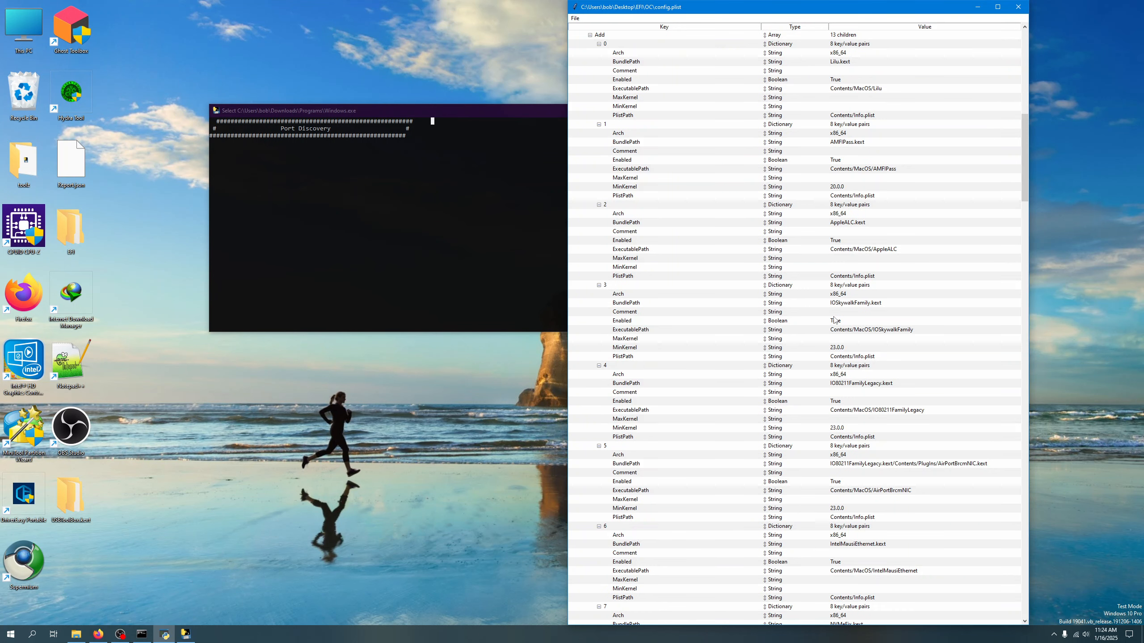
pyautogui.scroll(-1, 923, 232)
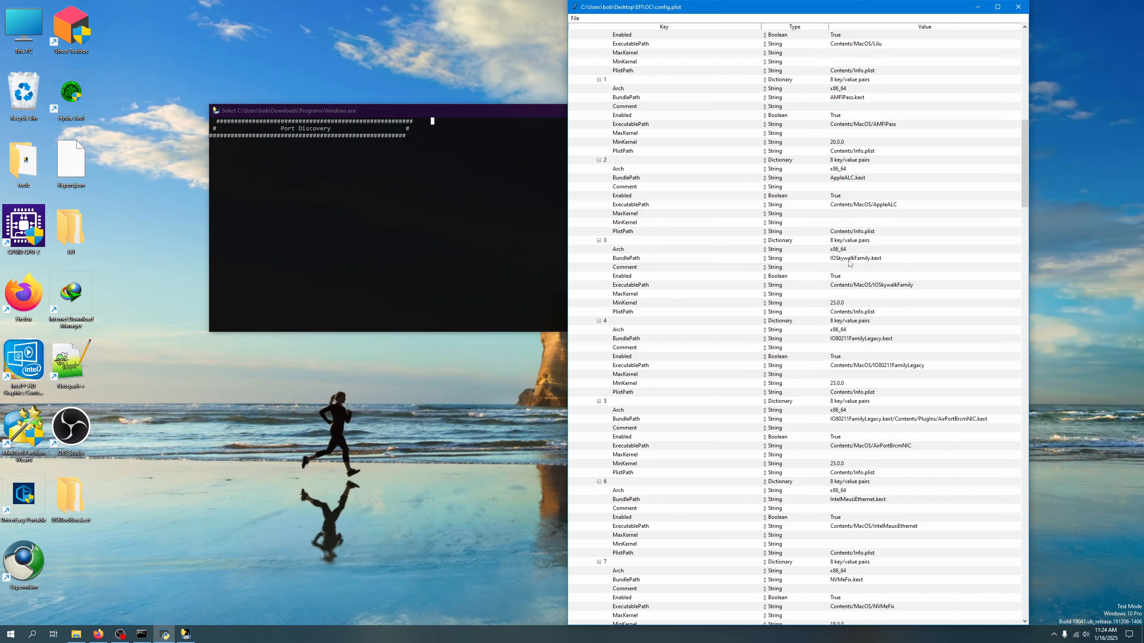
pyautogui.scroll(-3, 815, 312)
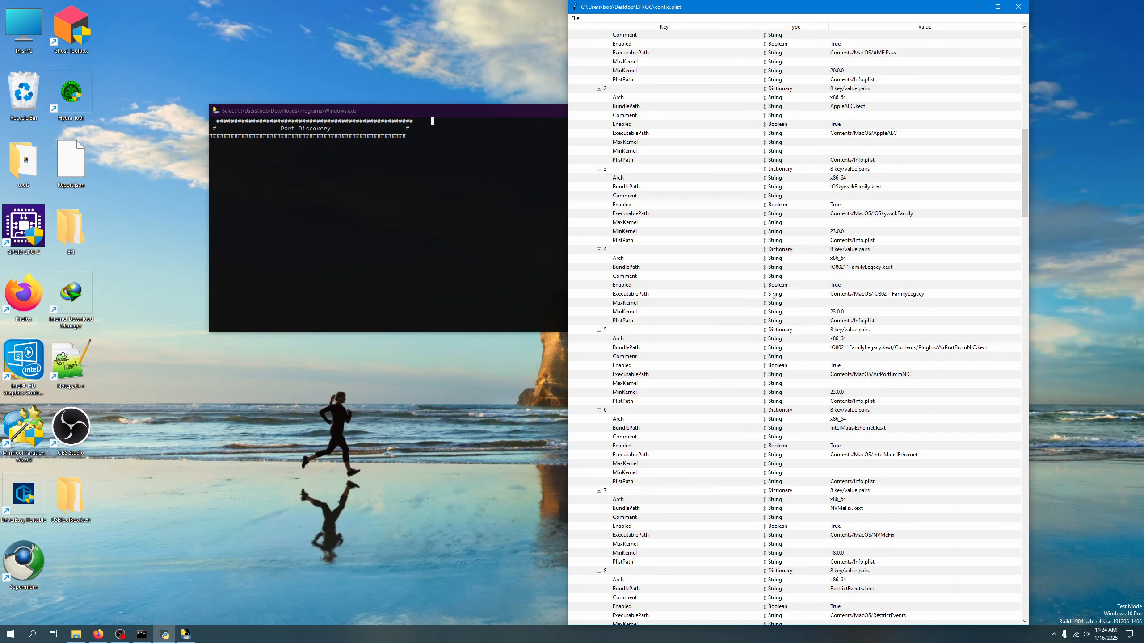
pyautogui.scroll(-5, 772, 296)
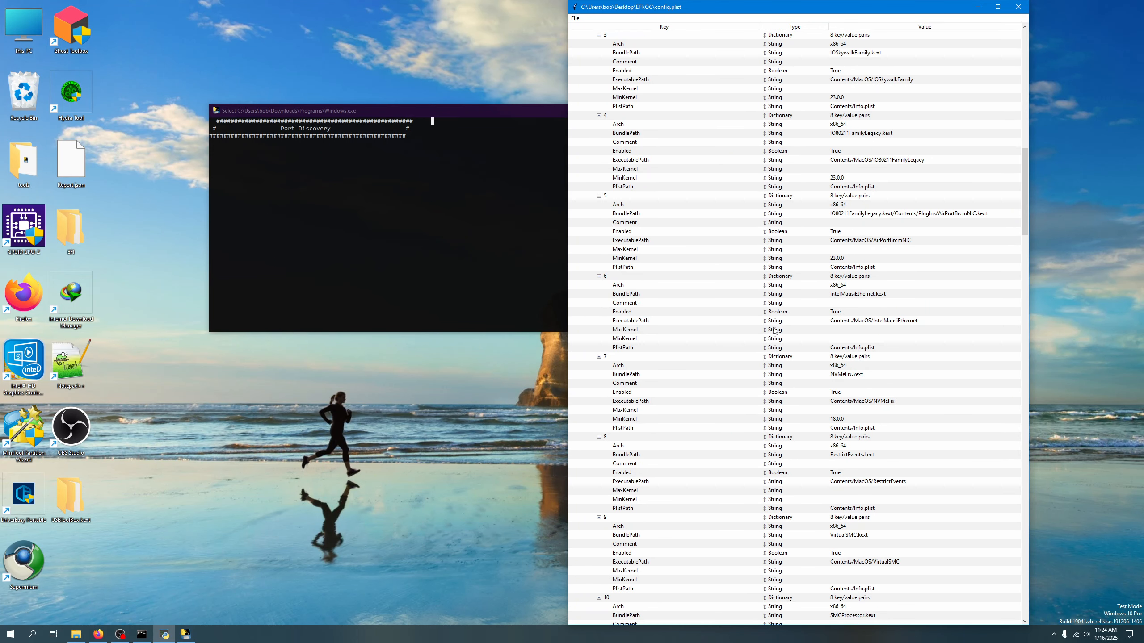
pyautogui.scroll(-4, 773, 330)
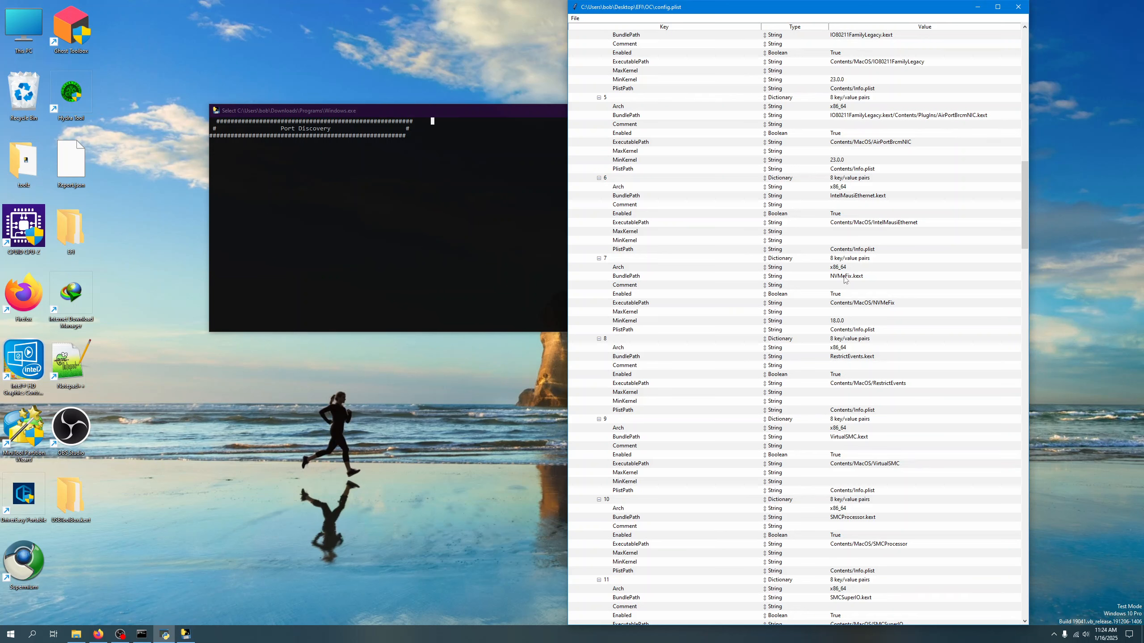
pyautogui.scroll(-2, 791, 300)
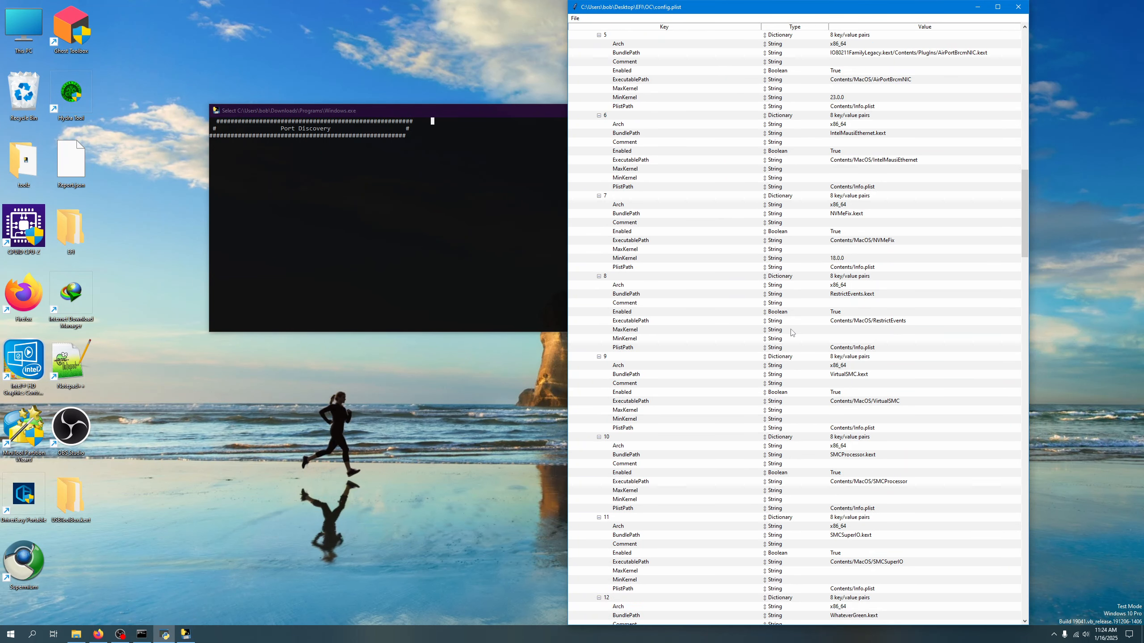
pyautogui.scroll(-6, 792, 332)
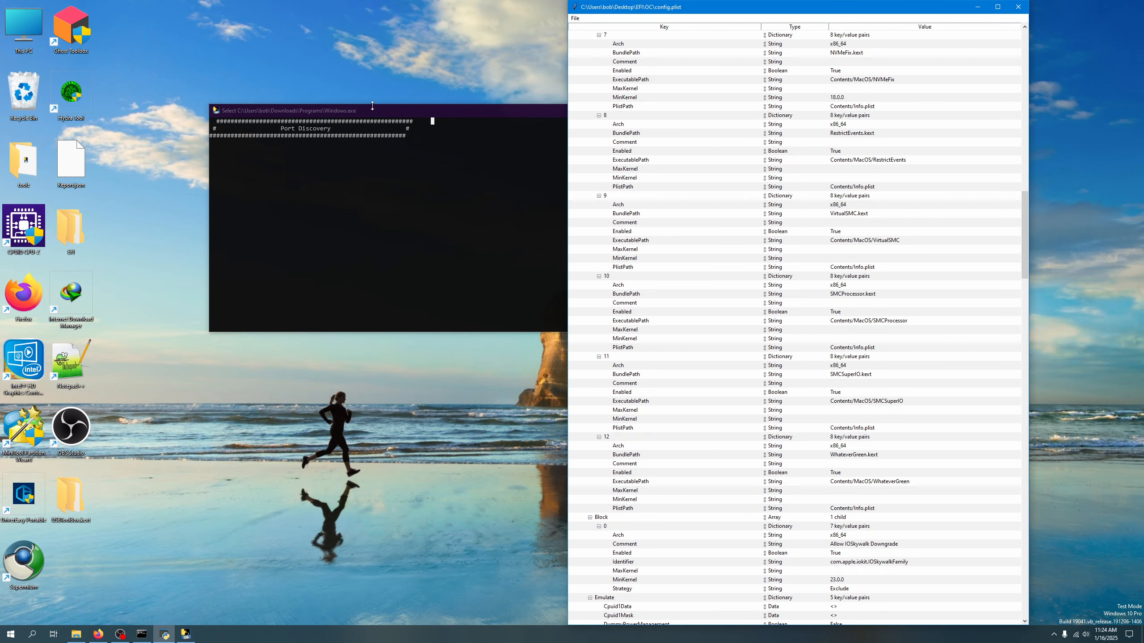
# Close the USB port discovery console and return to the Kernel section of config.plist
pyautogui.moveTo(373, 106); pyautogui.dragTo(373, 108)
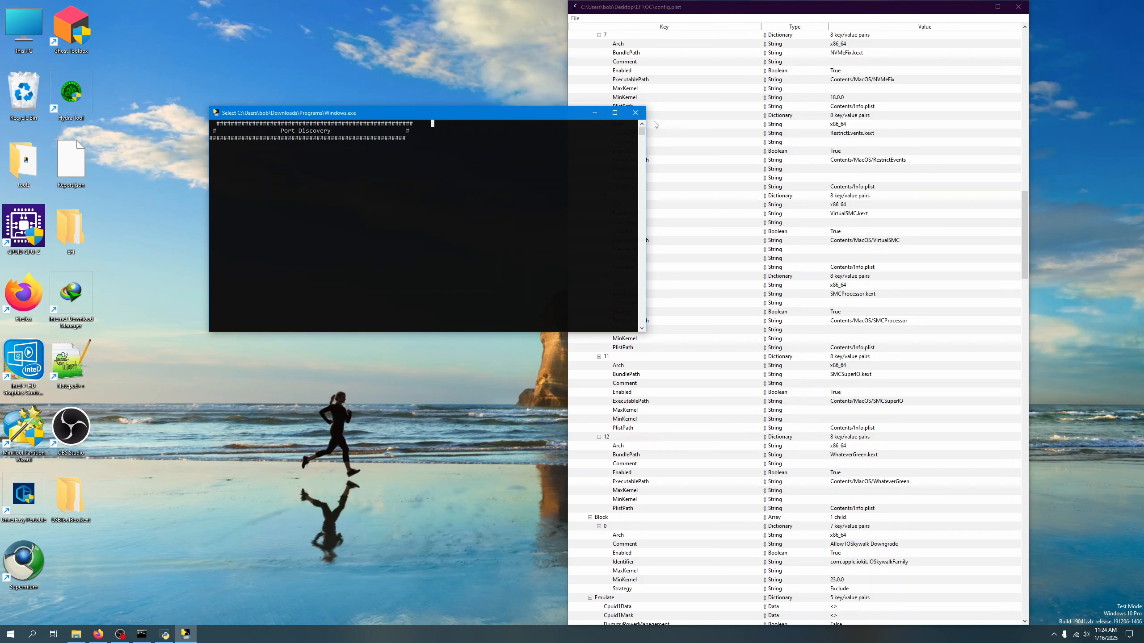
pyautogui.click(635, 113)
pyautogui.scroll(-1, 833, 290)
pyautogui.scroll(-7, 832, 290)
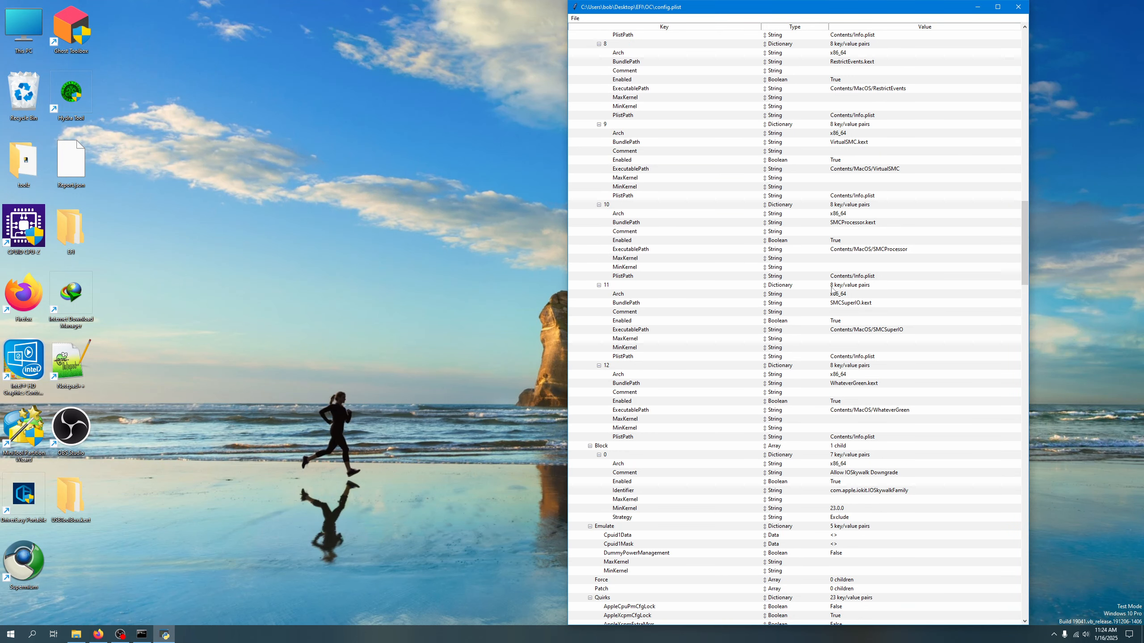
# Examine the Kernel block entry and quirks, the Misc section and the start of NVRAM in config.plist
pyautogui.scroll(-1, 832, 291)
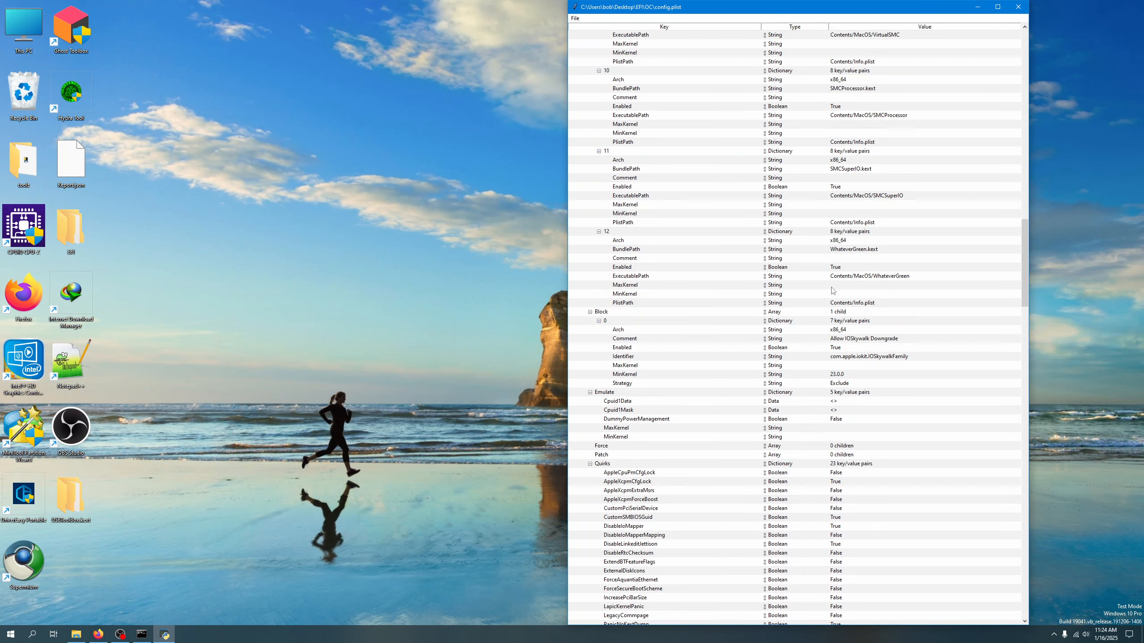
pyautogui.click(880, 359)
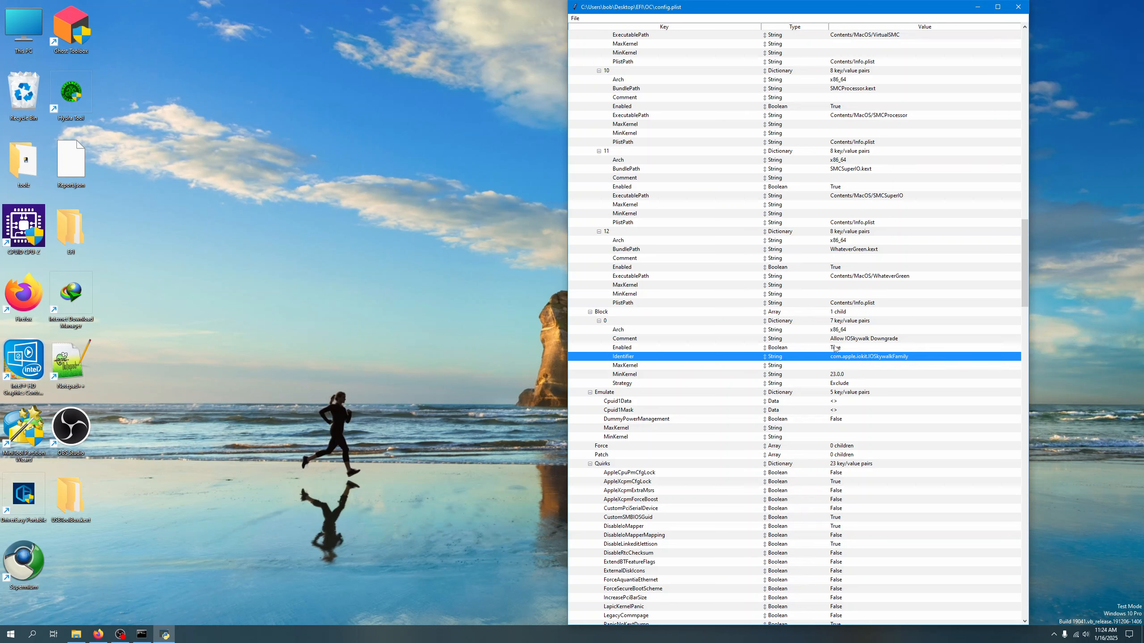
pyautogui.scroll(-5, 818, 386)
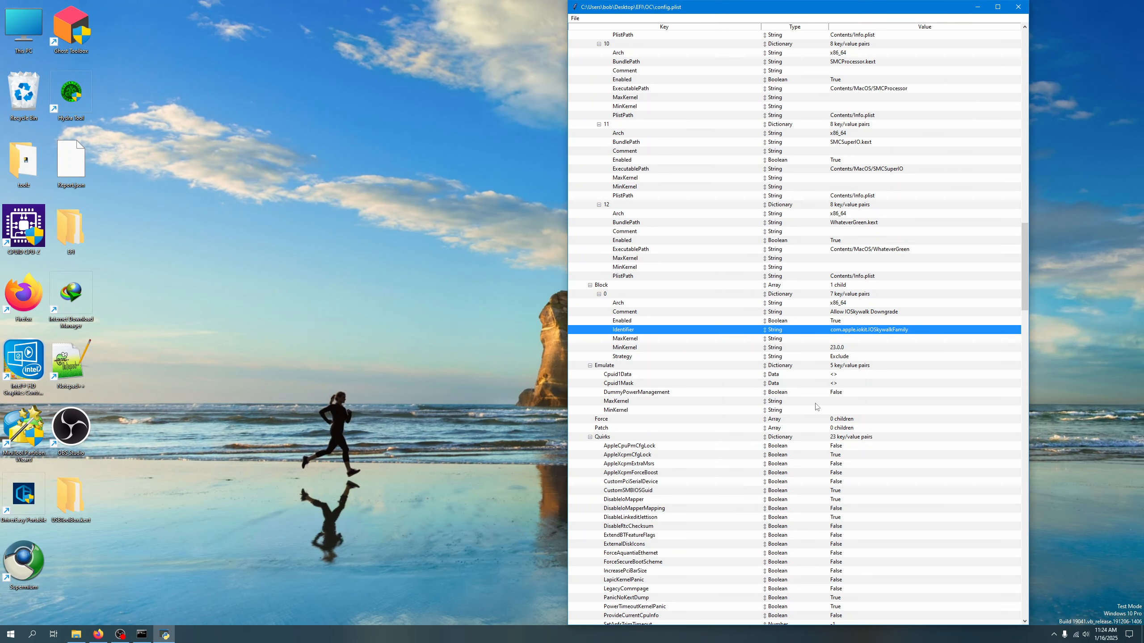
pyautogui.scroll(-9, 816, 408)
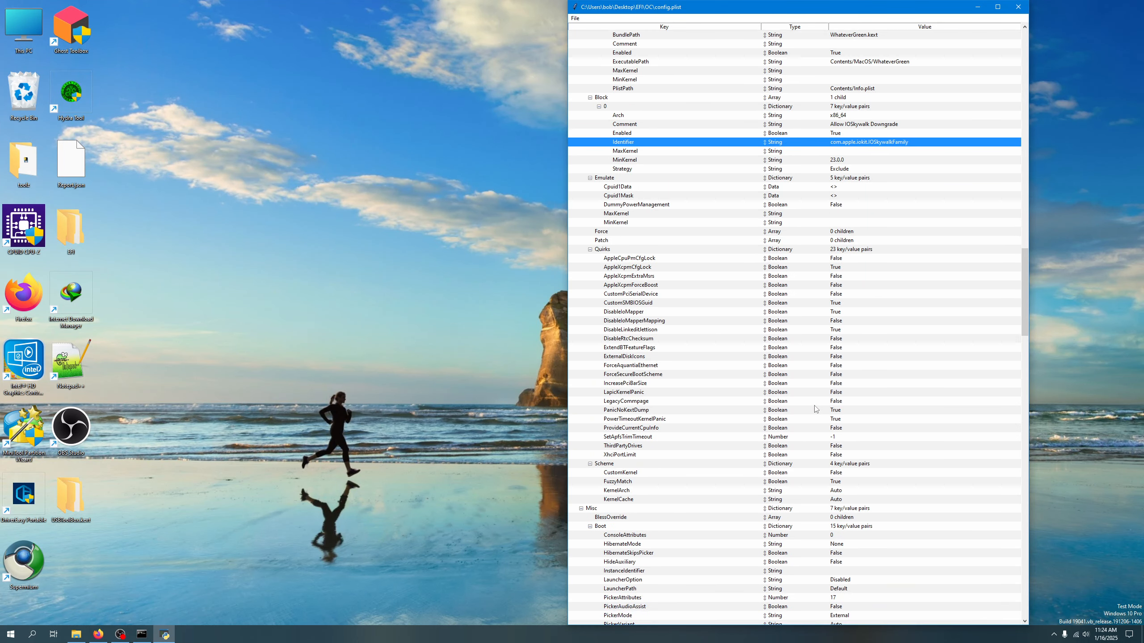
pyautogui.scroll(-6, 814, 410)
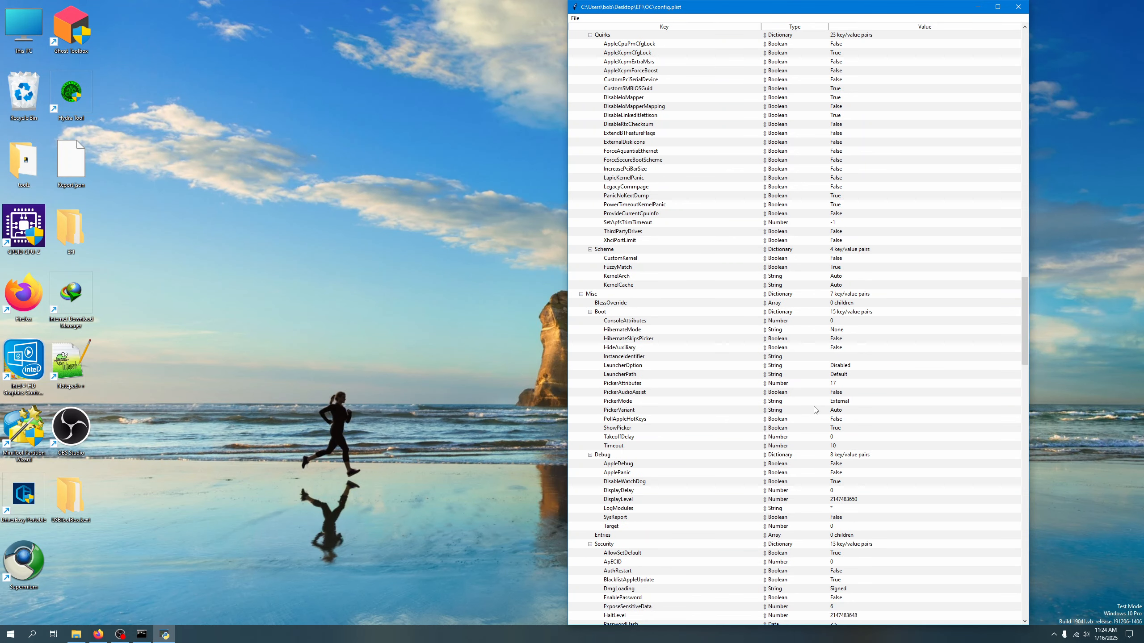
pyautogui.scroll(-6, 814, 409)
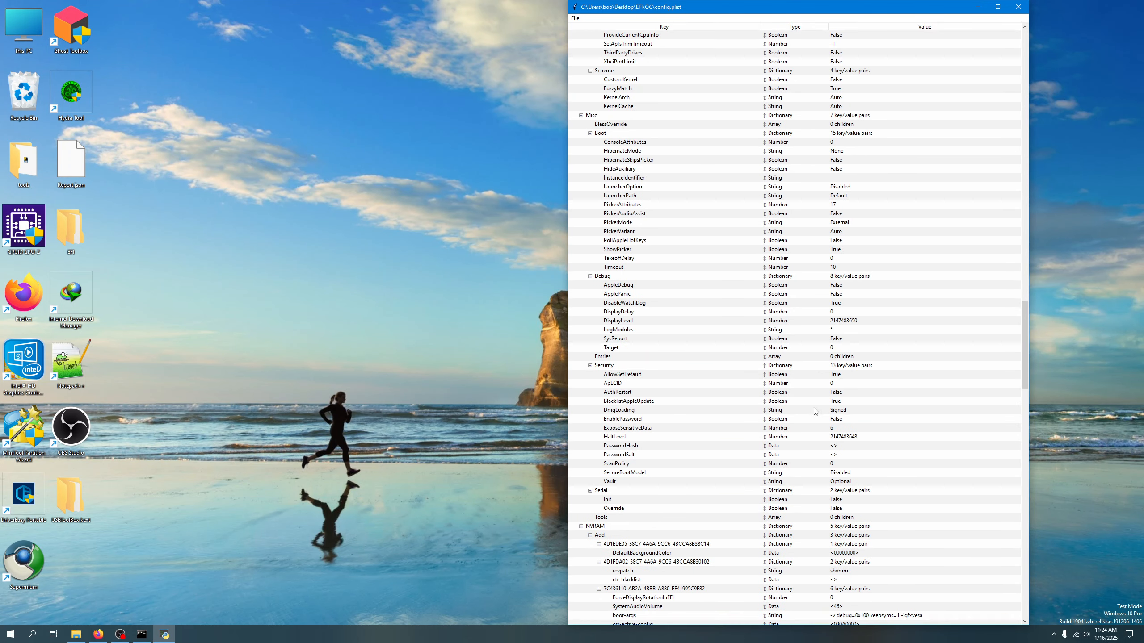
pyautogui.scroll(-2, 814, 411)
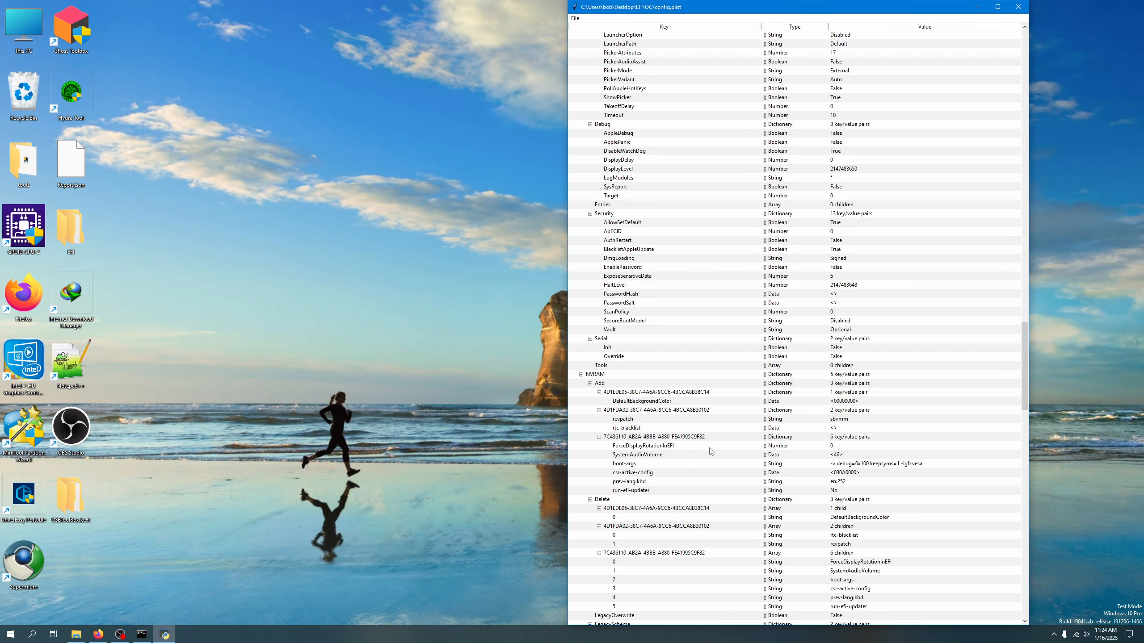
# Remove -igfxvesa from boot-args under NVRAM > Add, leaving -v debug=0x100 keepsyms=1
pyautogui.scroll(-1, 649, 444)
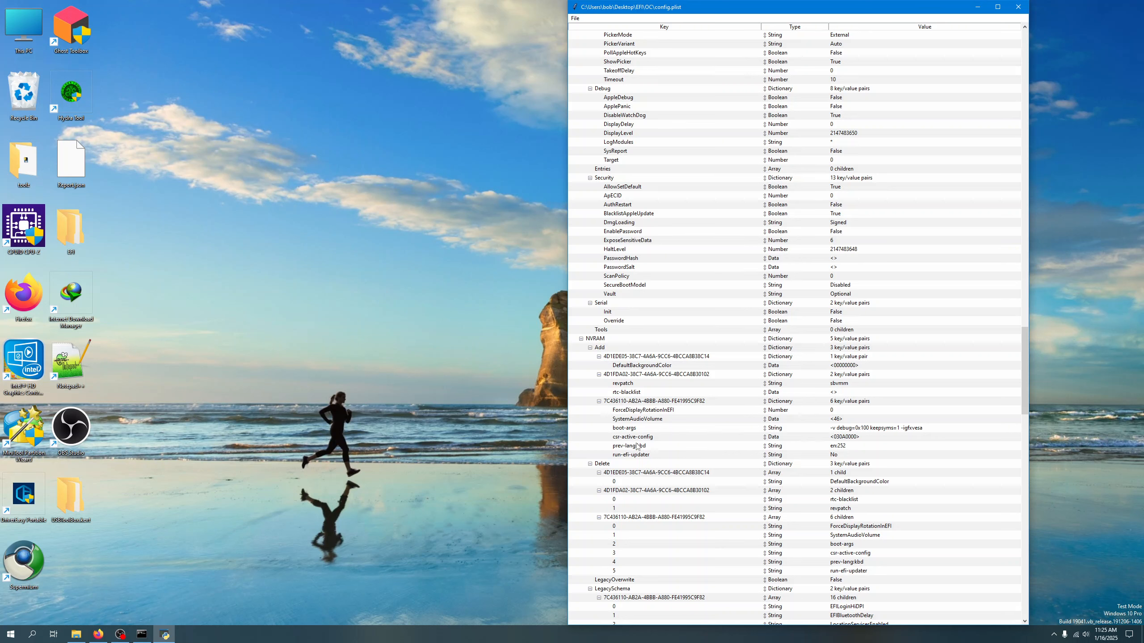
pyautogui.click(632, 429)
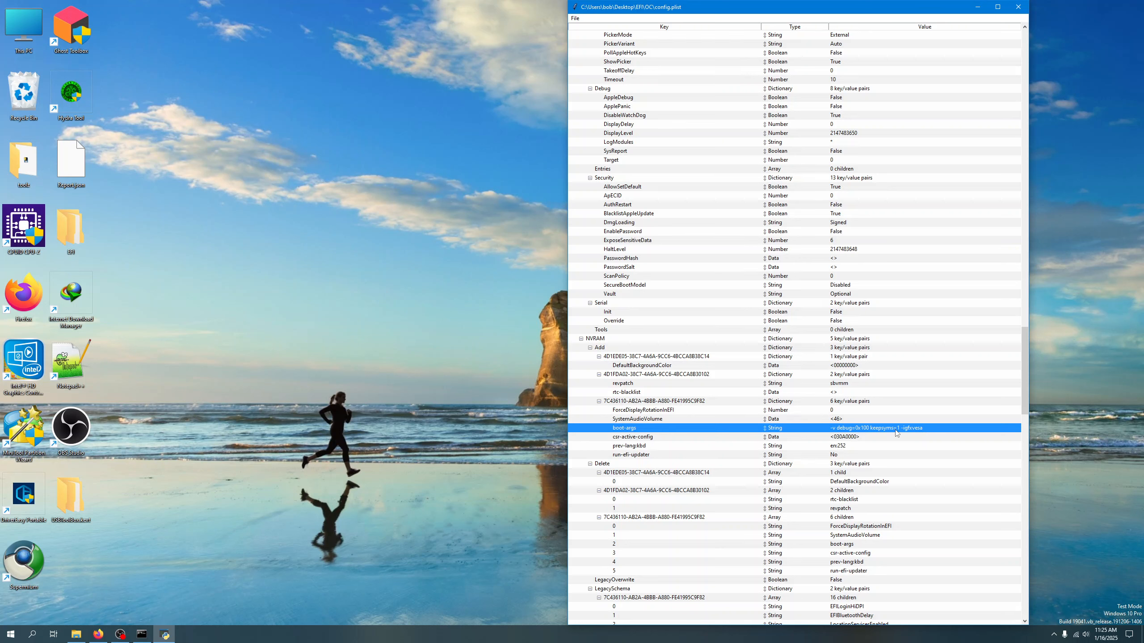
pyautogui.click(914, 433)
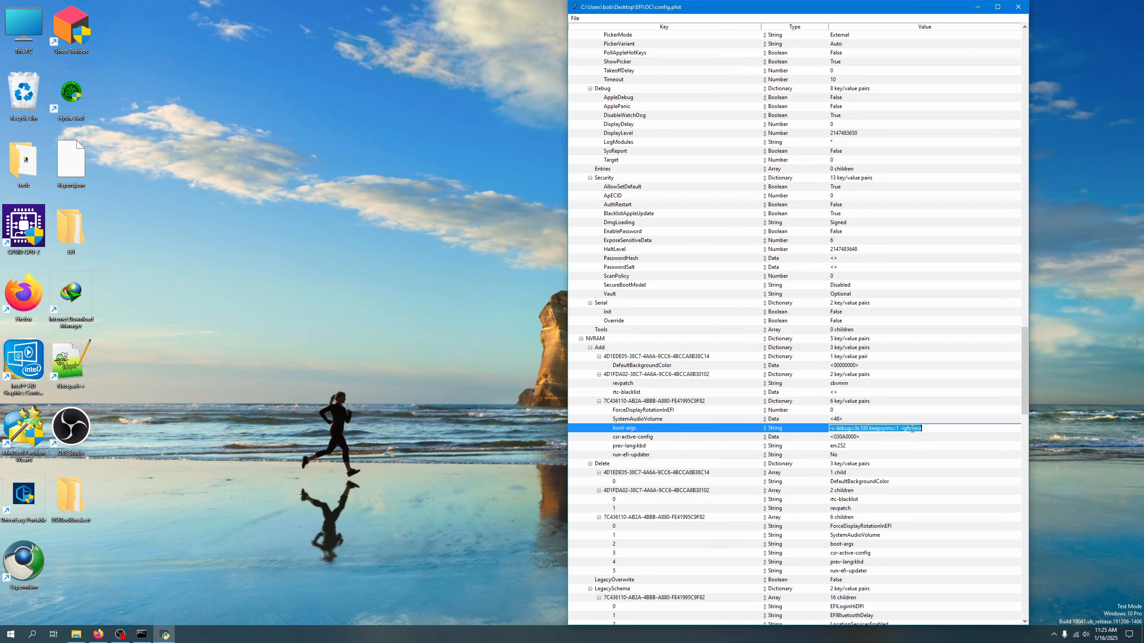
pyautogui.click(904, 429)
pyautogui.moveTo(899, 428); pyautogui.dragTo(925, 429)
pyautogui.press('BackSpace')
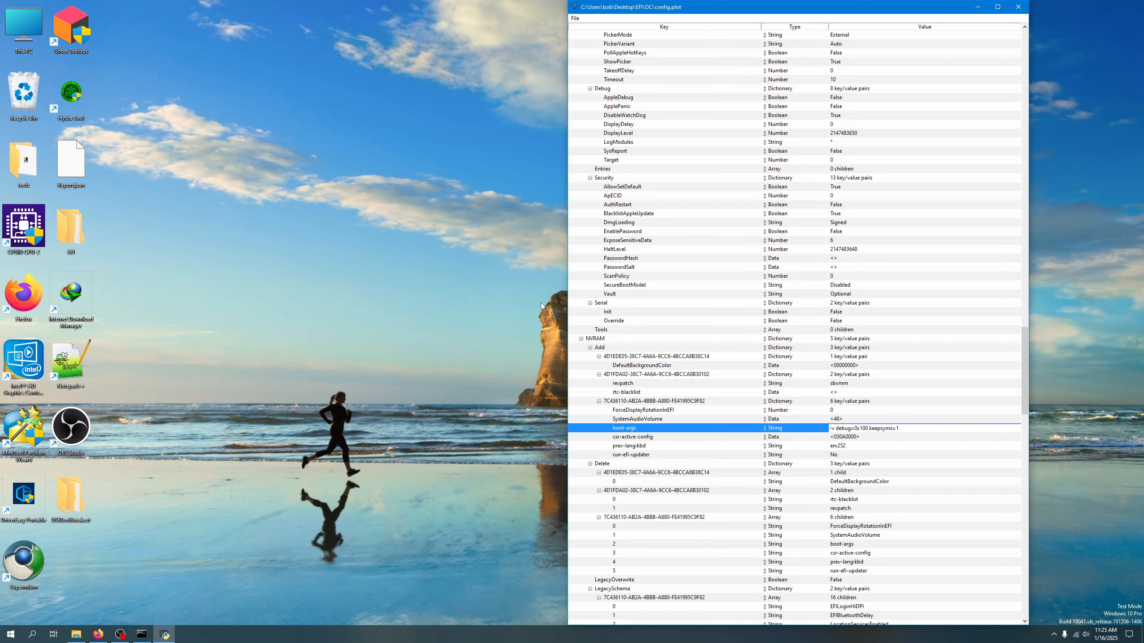
pyautogui.press('Return')
# Review the remaining NVRAM entries and PlatformInfo > Generic, including SystemProductName and SystemSerialNumber
pyautogui.scroll(-2, 681, 446)
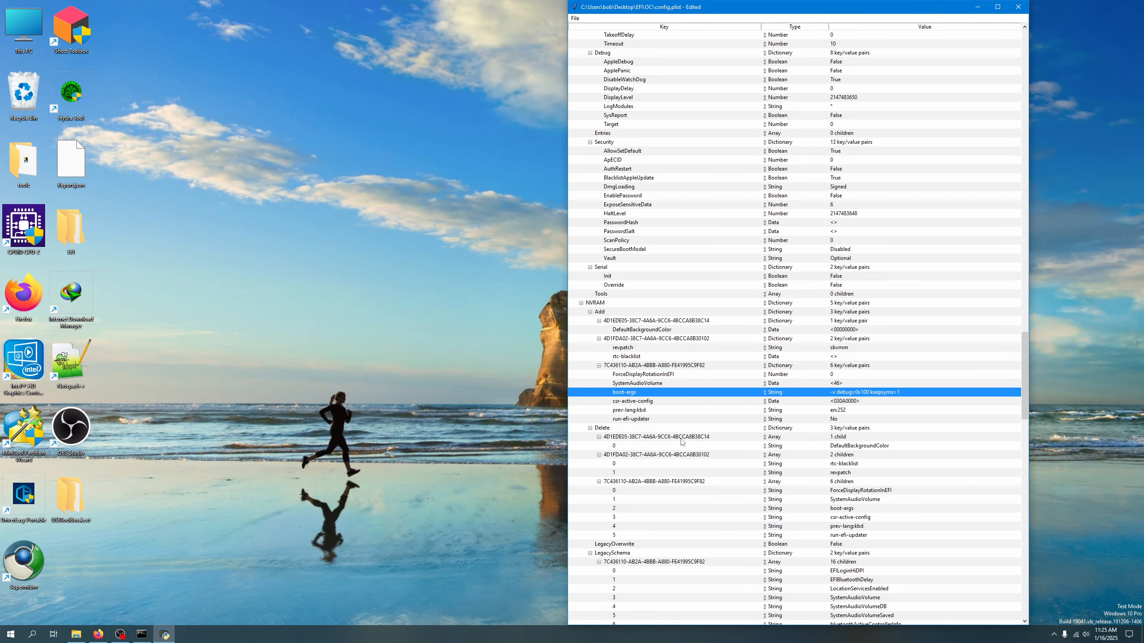
pyautogui.scroll(-7, 681, 446)
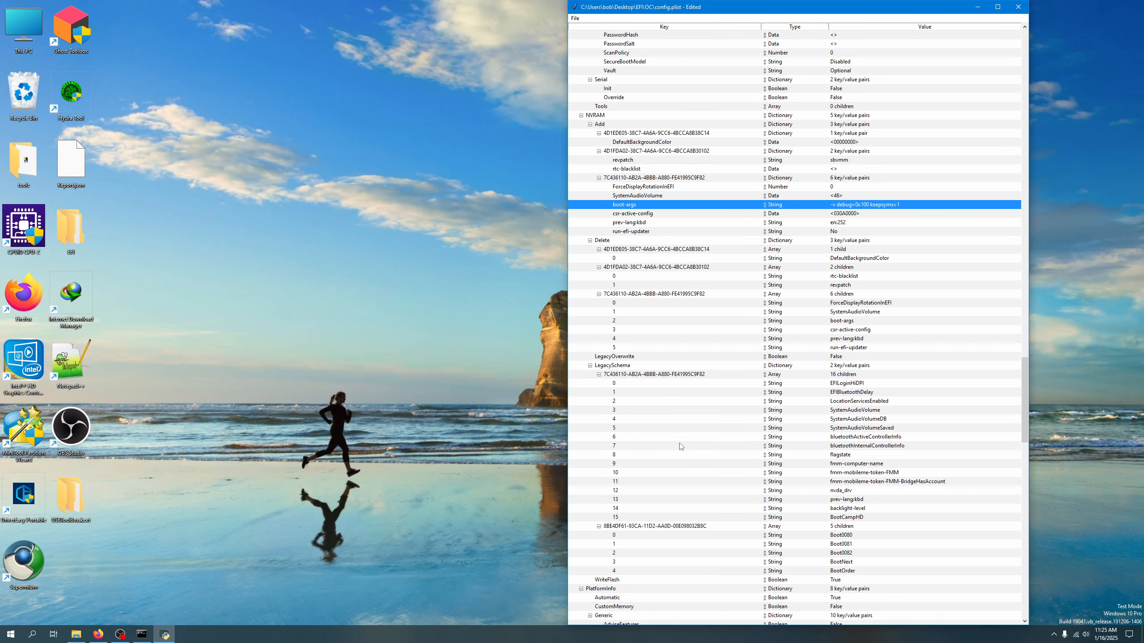
pyautogui.scroll(-7, 680, 448)
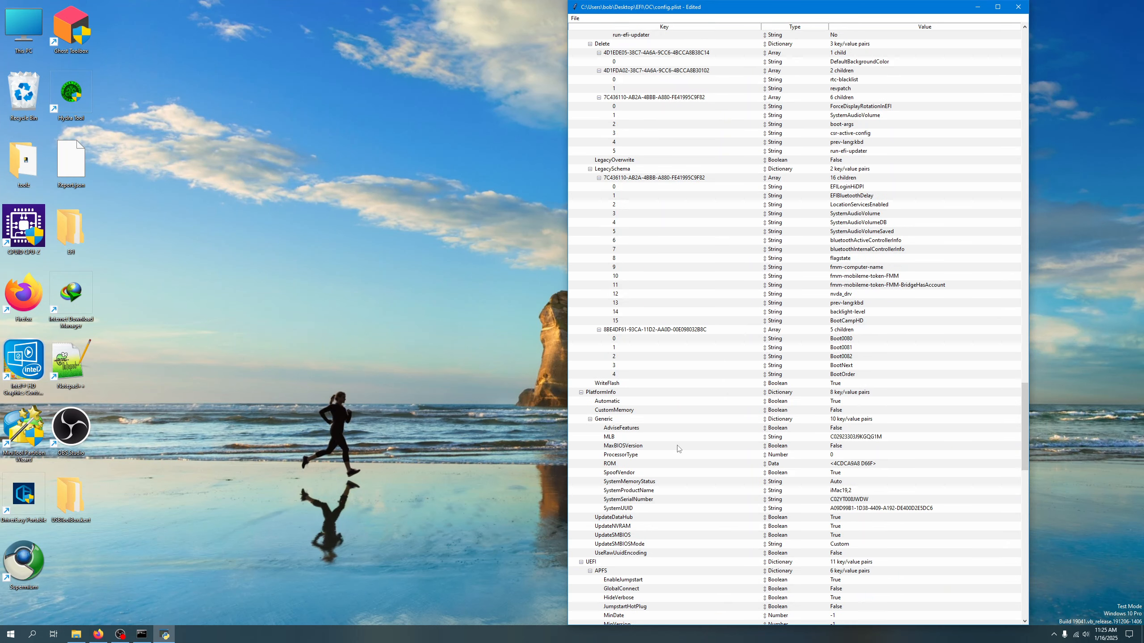
pyautogui.scroll(-1, 679, 448)
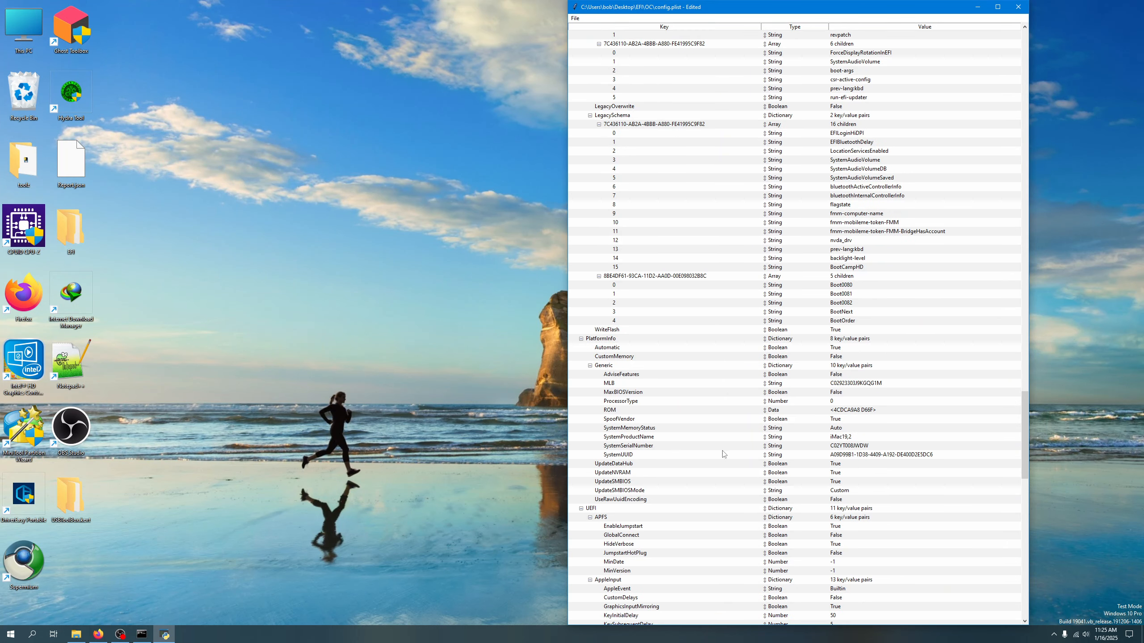
pyautogui.scroll(-3, 780, 450)
pyautogui.scroll(-3, 765, 448)
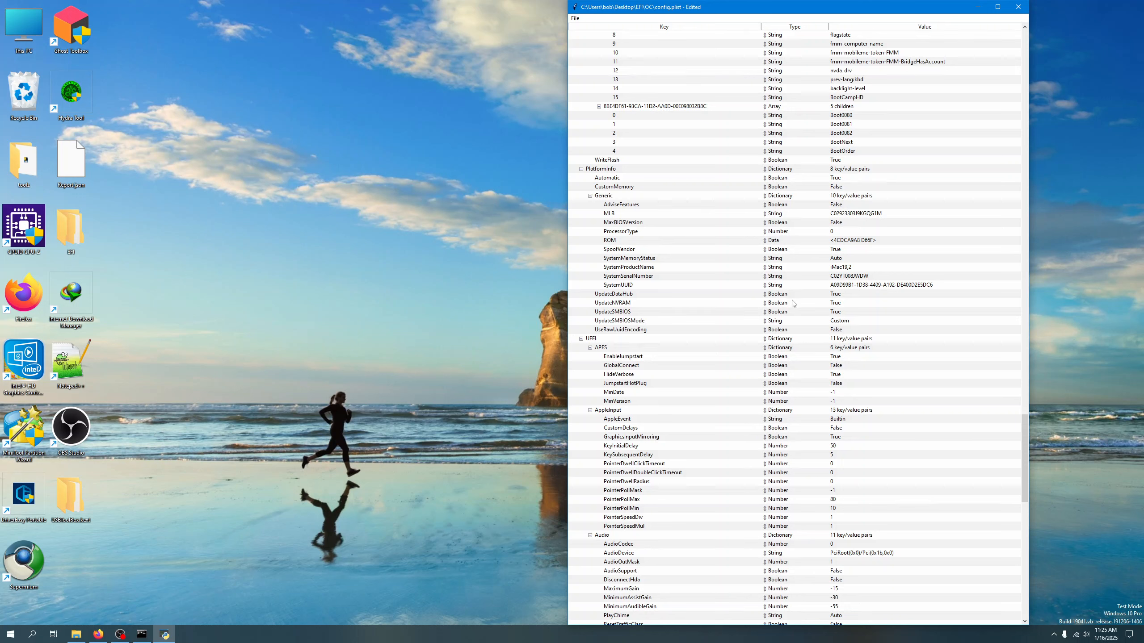
pyautogui.click(851, 269)
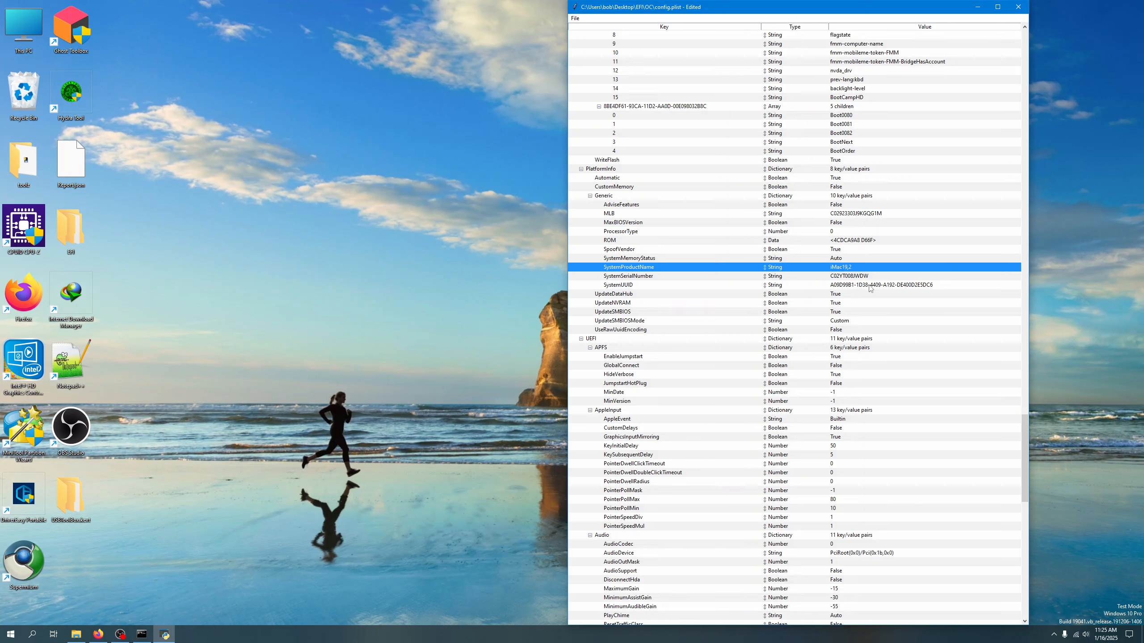
pyautogui.click(843, 277)
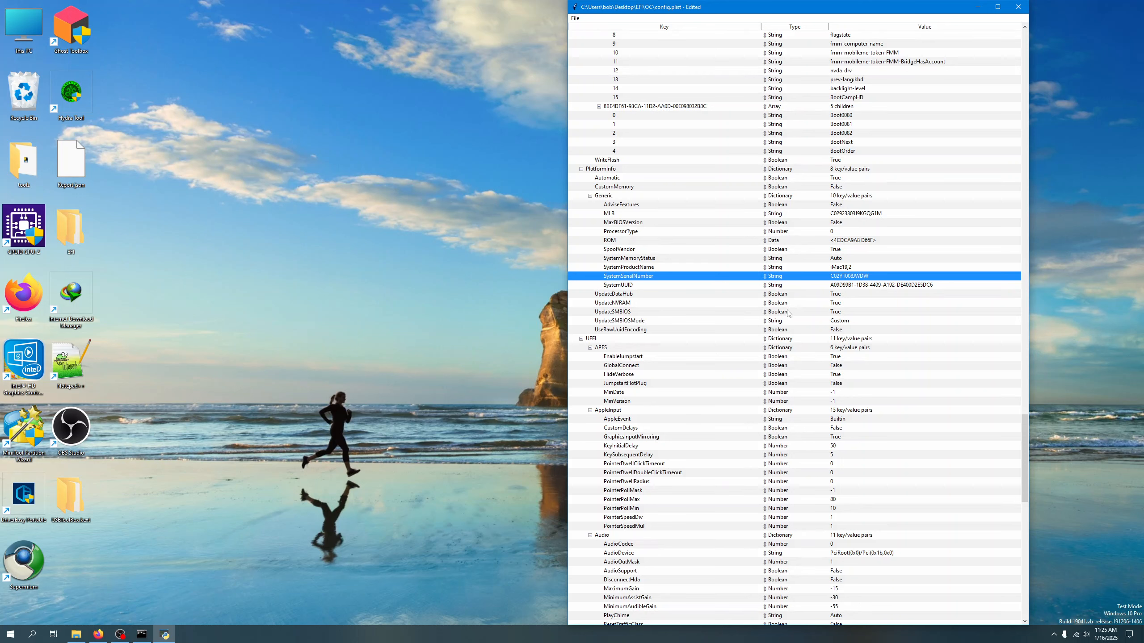
# Save the edited config.plist
pyautogui.scroll(-1, 787, 313)
pyautogui.click(575, 18)
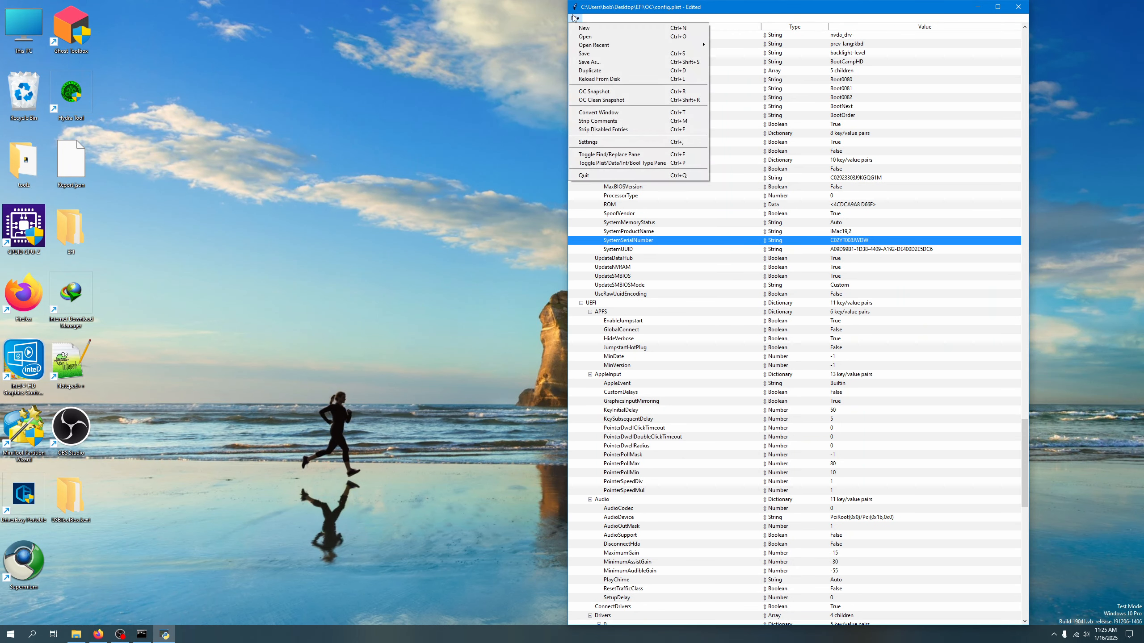
pyautogui.click(583, 53)
# Run an OC Snapshot on config.plist using the OC folder inside the desktop's EFI folder
pyautogui.click(575, 18)
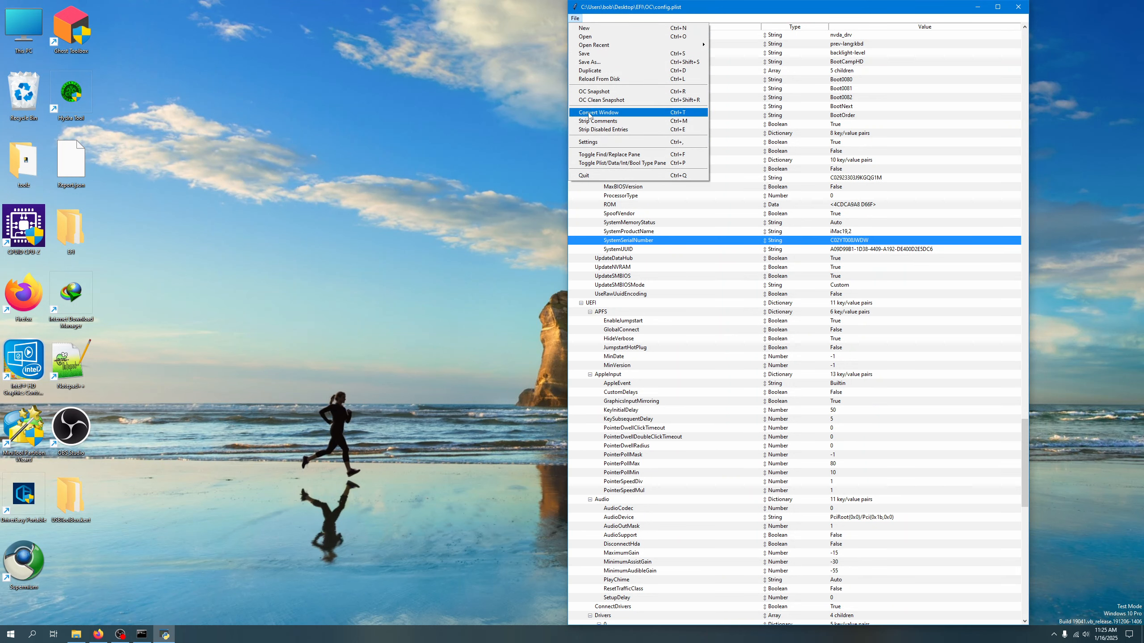
pyautogui.click(591, 92)
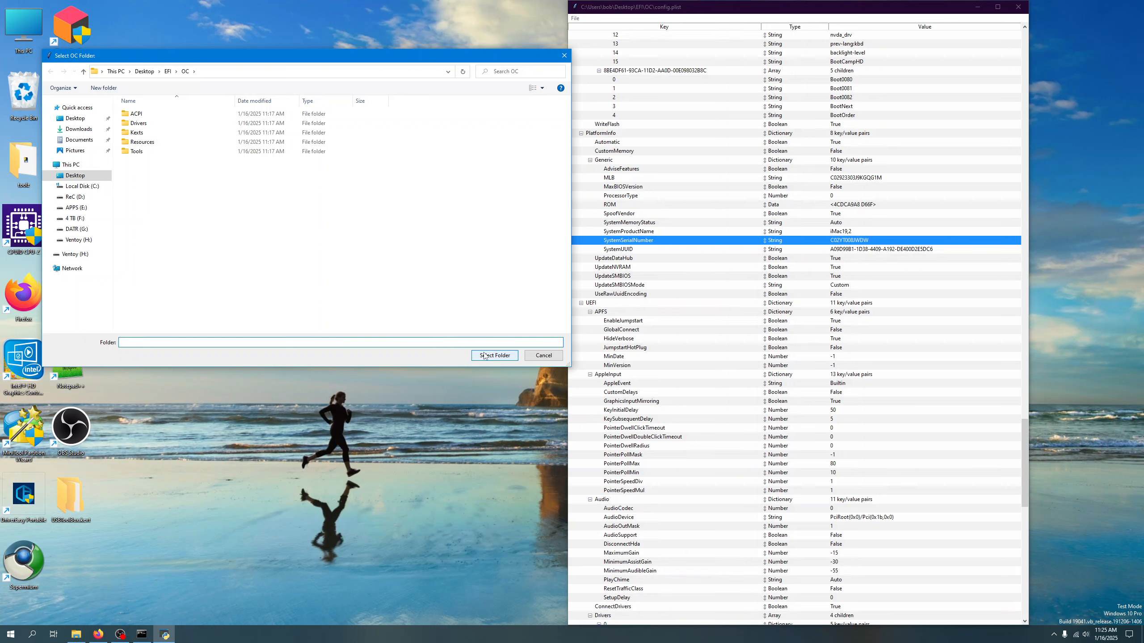
pyautogui.click(168, 71)
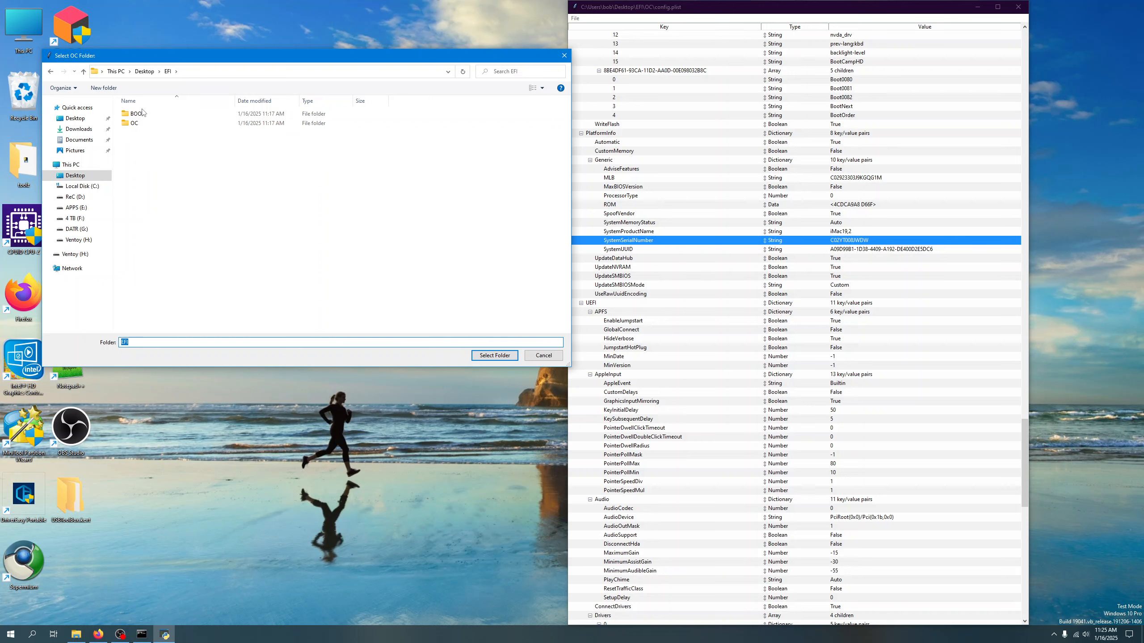
pyautogui.doubleClick(134, 123)
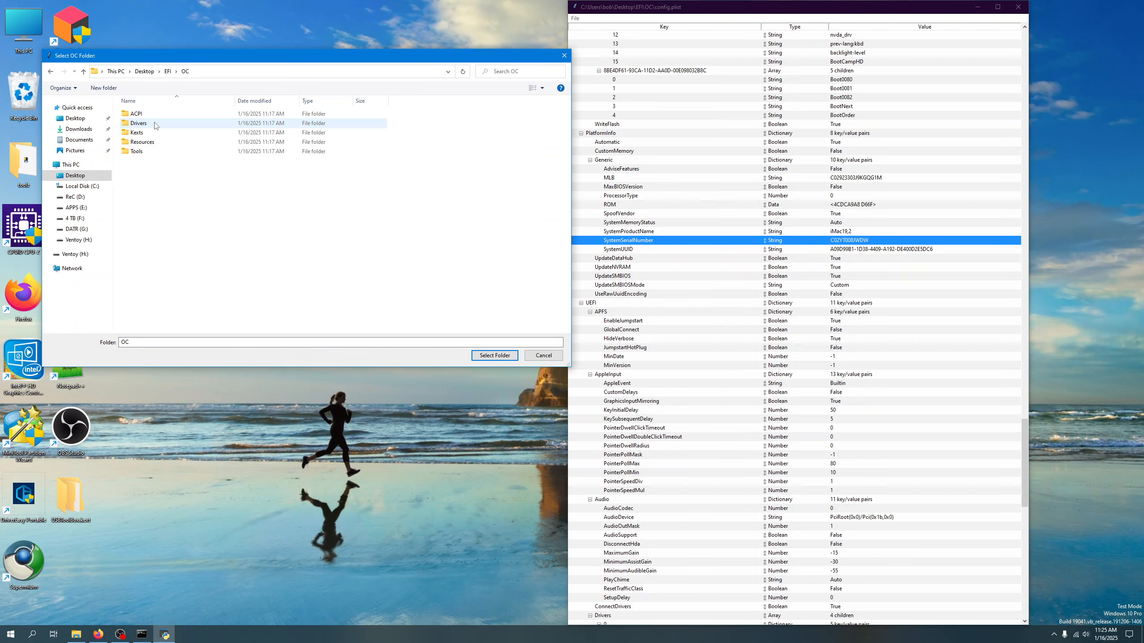
pyautogui.click(494, 356)
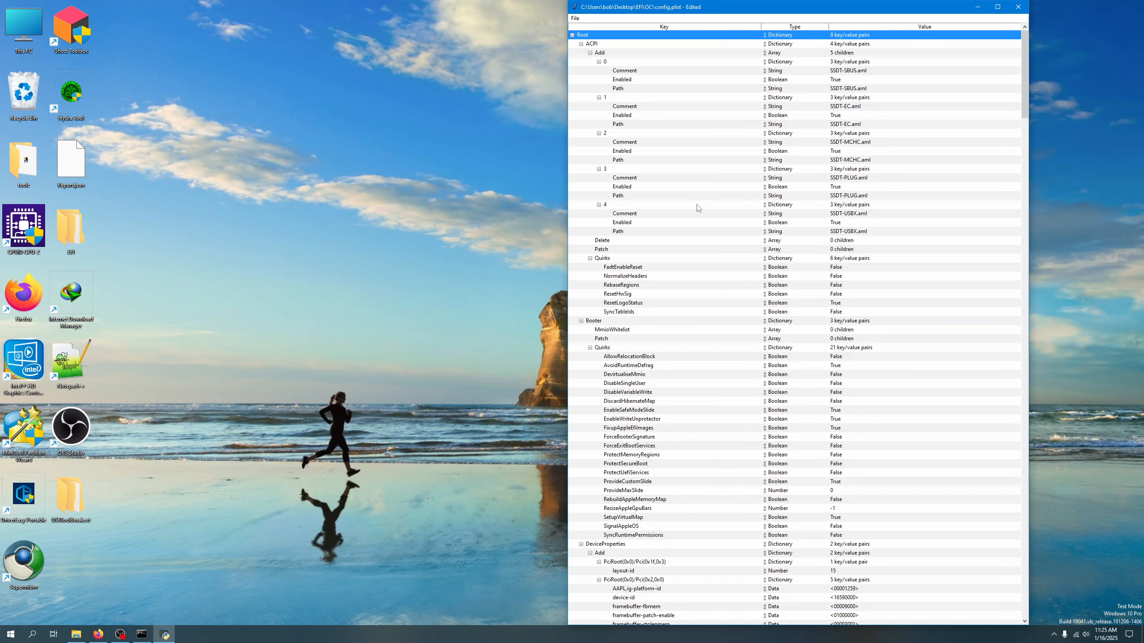
# Save the snapshotted config.plist and quit the plist editor
pyautogui.scroll(-1, 621, 145)
pyautogui.scroll(1, 621, 149)
pyautogui.click(575, 18)
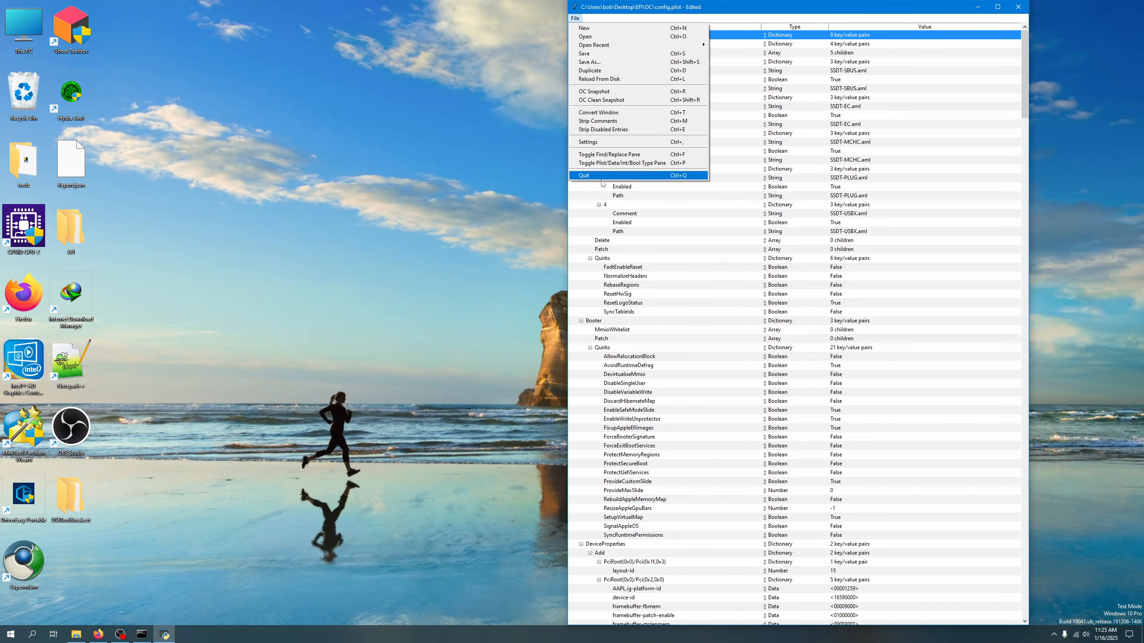
pyautogui.click(583, 54)
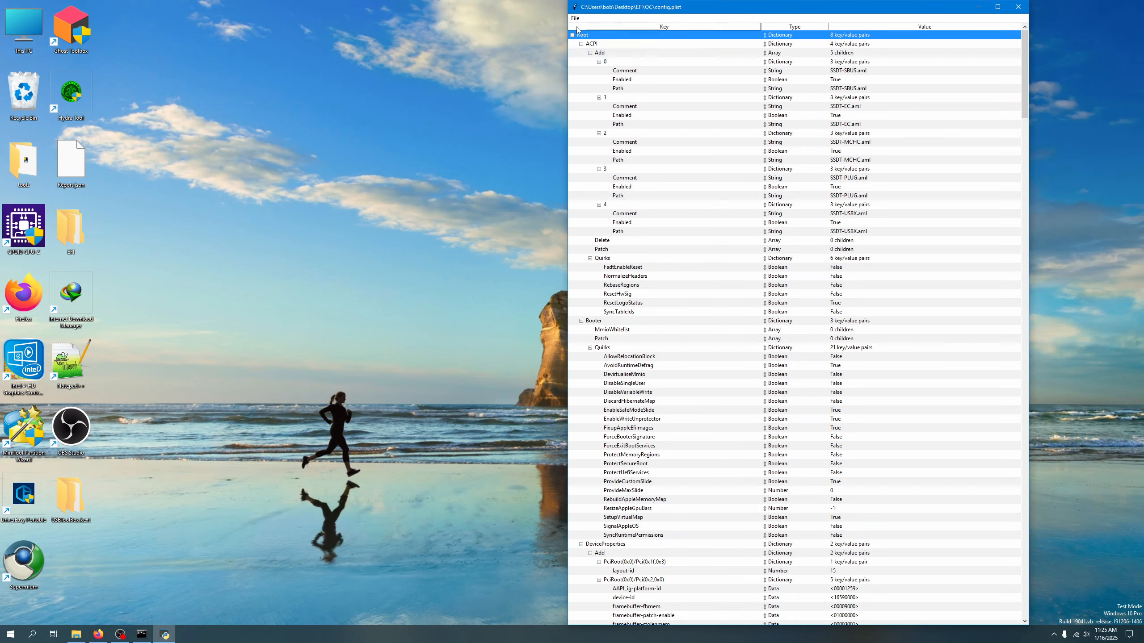
pyautogui.click(575, 18)
pyautogui.click(589, 175)
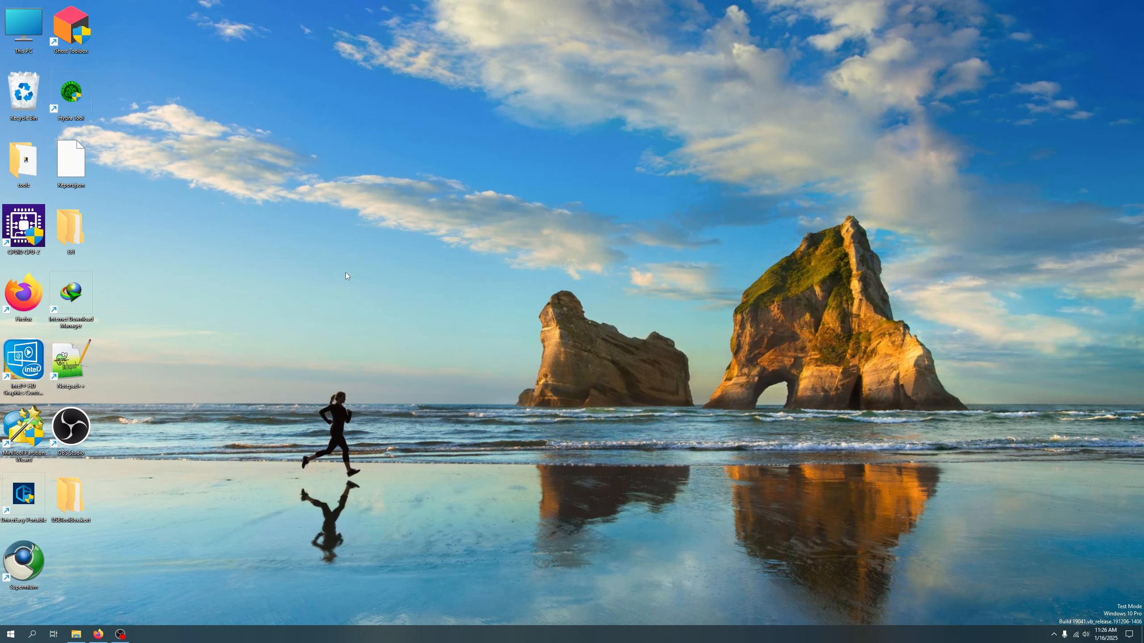
# Move the EFI folder above Report.json on the desktop, and open it with its contents shown as large icons
pyautogui.moveTo(65, 239); pyautogui.dragTo(73, 164)
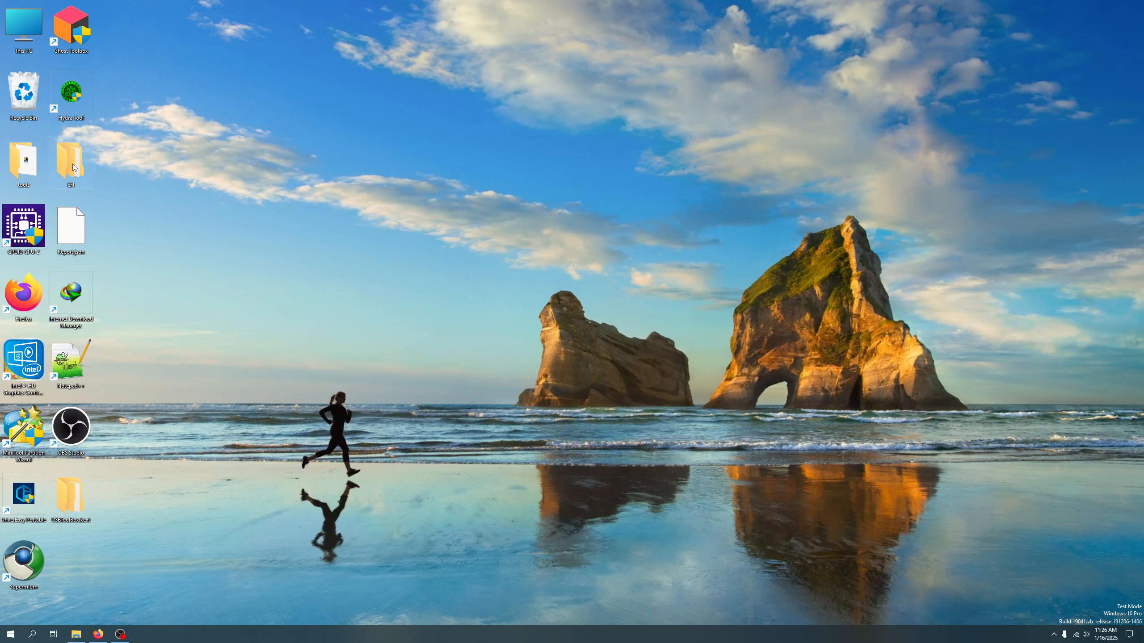
pyautogui.doubleClick(73, 163)
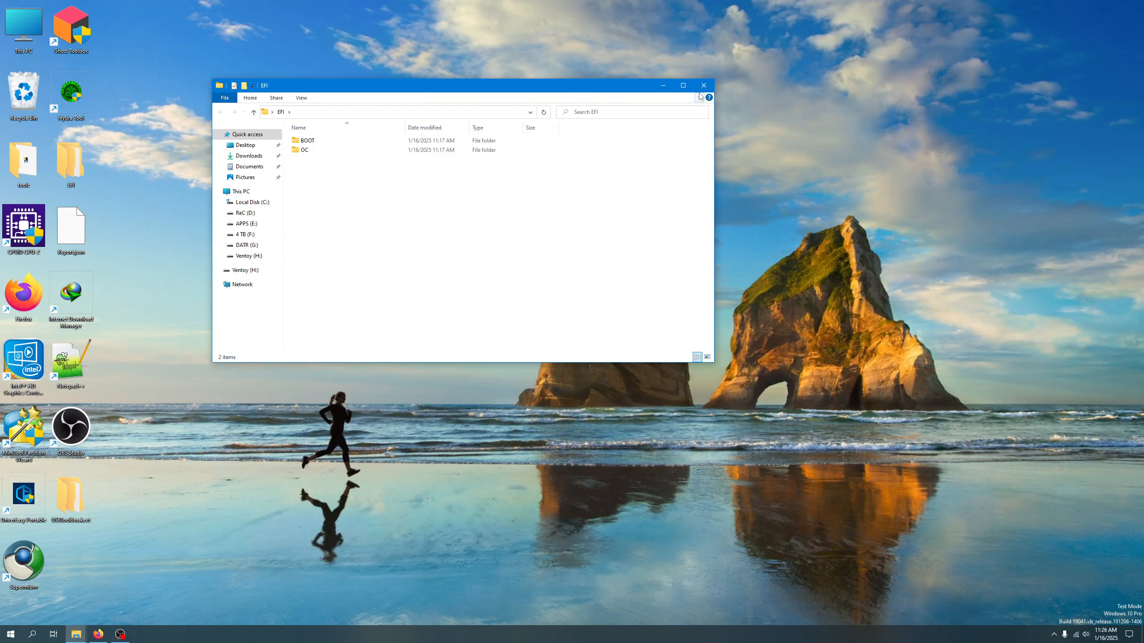
pyautogui.moveTo(602, 87); pyautogui.dragTo(669, 75)
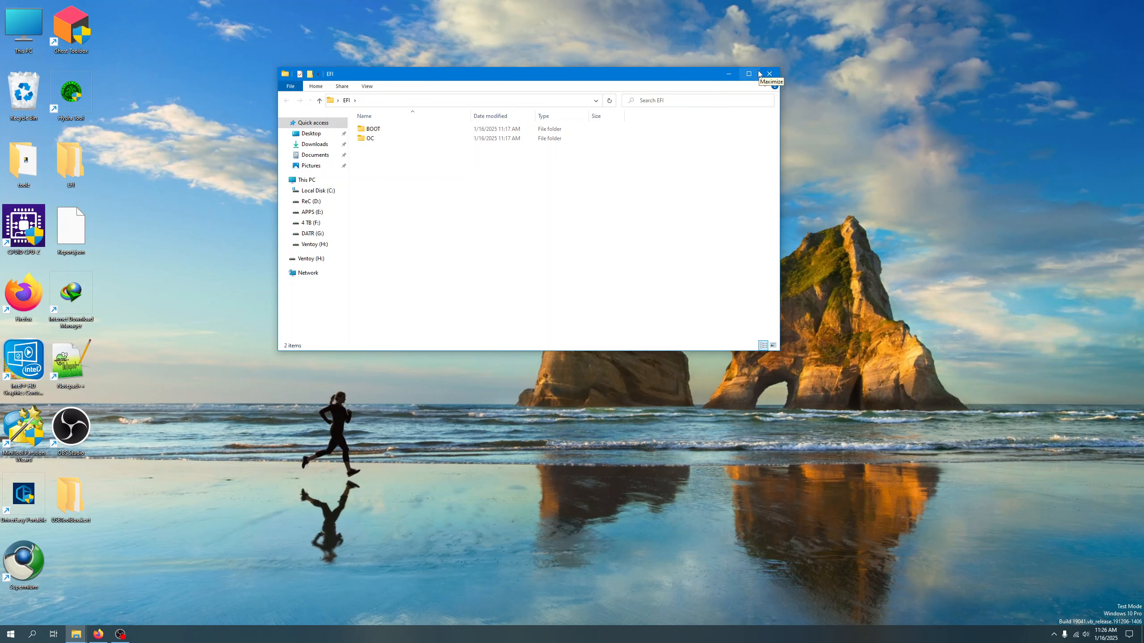
pyautogui.click(772, 345)
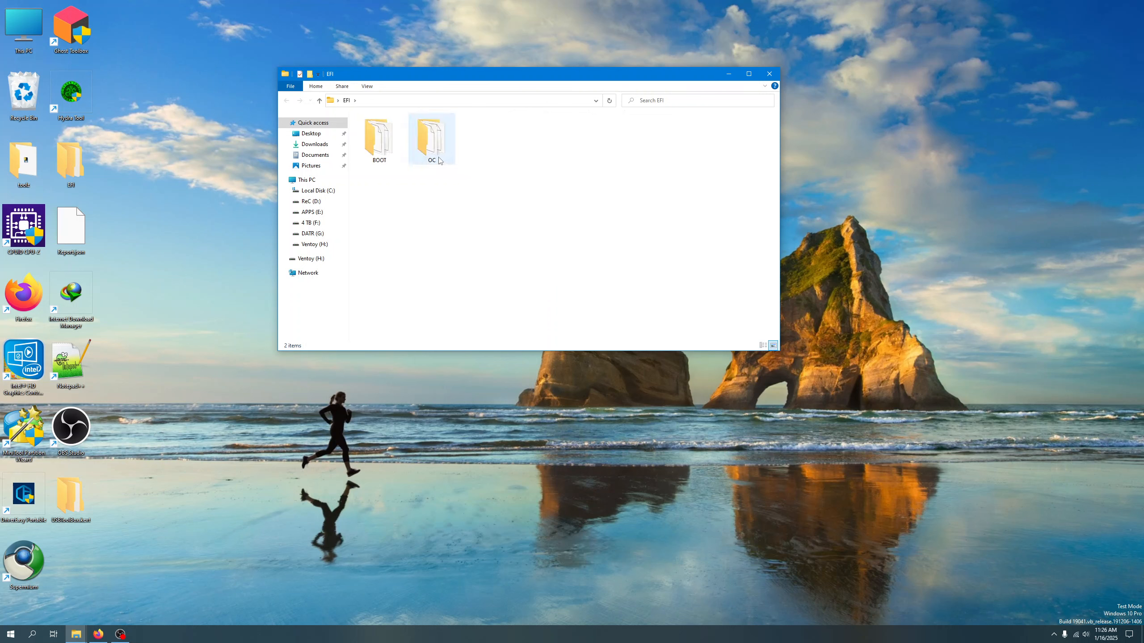
# Inspect the EFI's OC folder and the kexts in its Kexts subfolder, and close the folder window
pyautogui.doubleClick(431, 138)
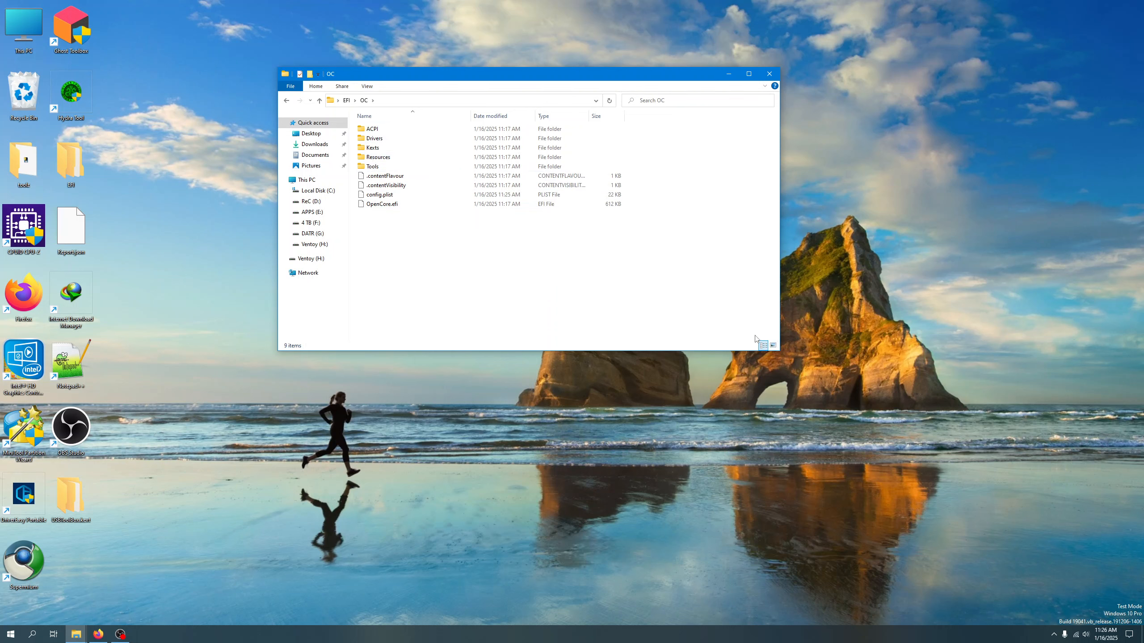
pyautogui.click(772, 346)
pyautogui.doubleClick(478, 140)
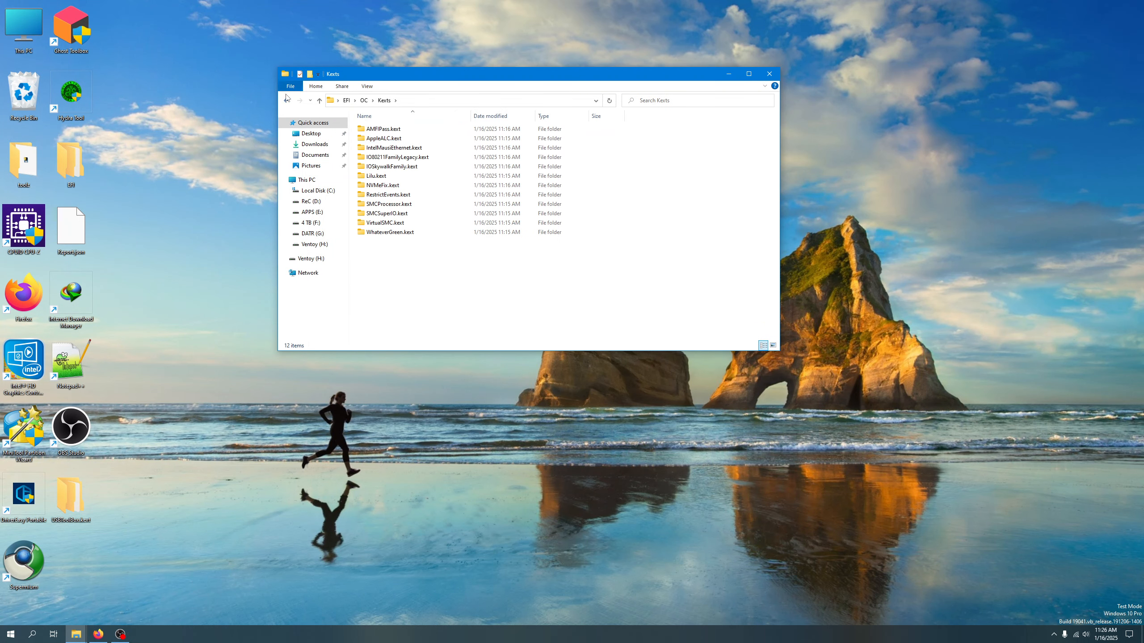
pyautogui.click(286, 98)
pyautogui.click(768, 73)
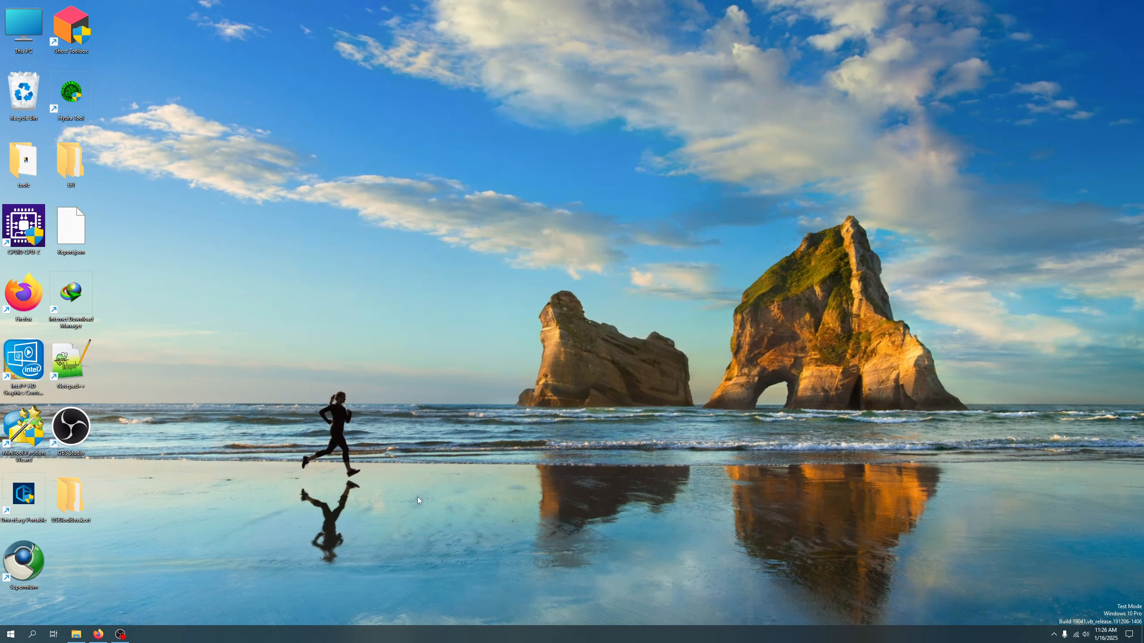